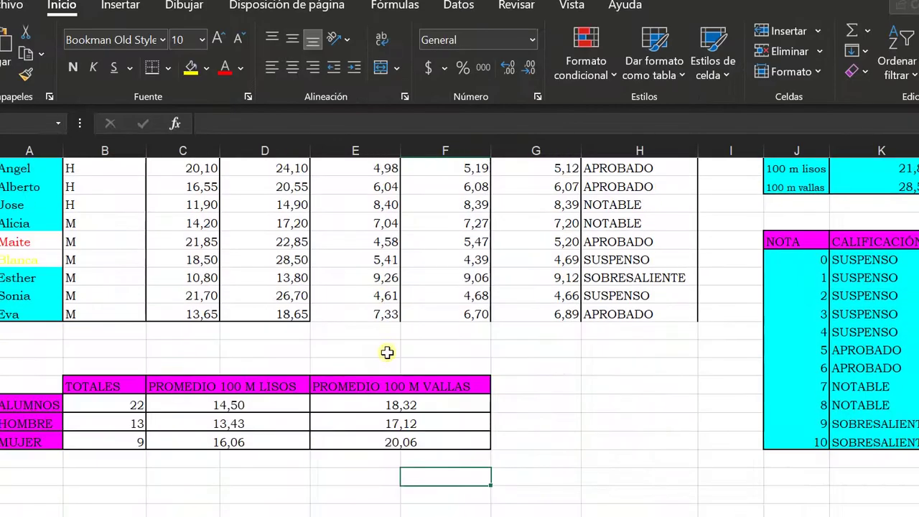
Step: Select A12:B13, the HOMBRE and MUJER labels with their totals 13 and 9
{"action": "scroll", "coordinate": [387, 352], "scroll_direction": "down", "scroll_amount": 2}
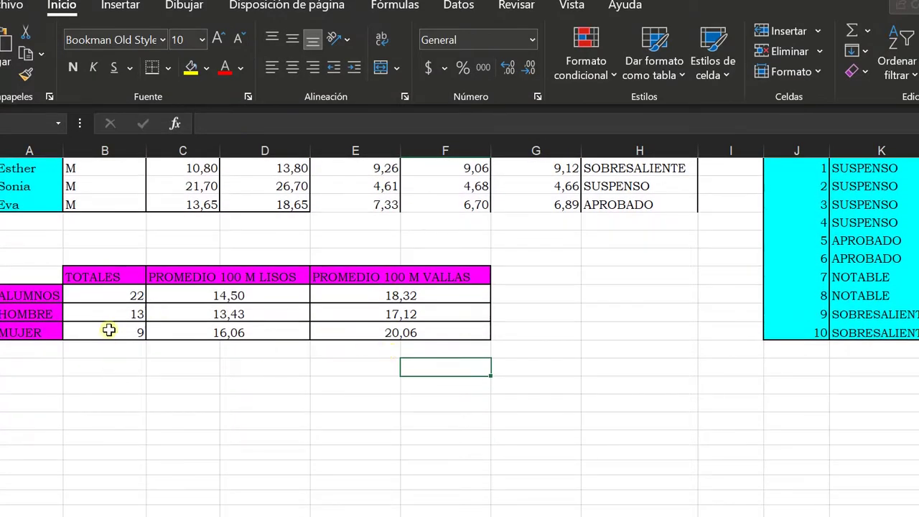
{"action": "left_click_drag", "start_coordinate": [112, 308], "coordinate": [129, 333]}
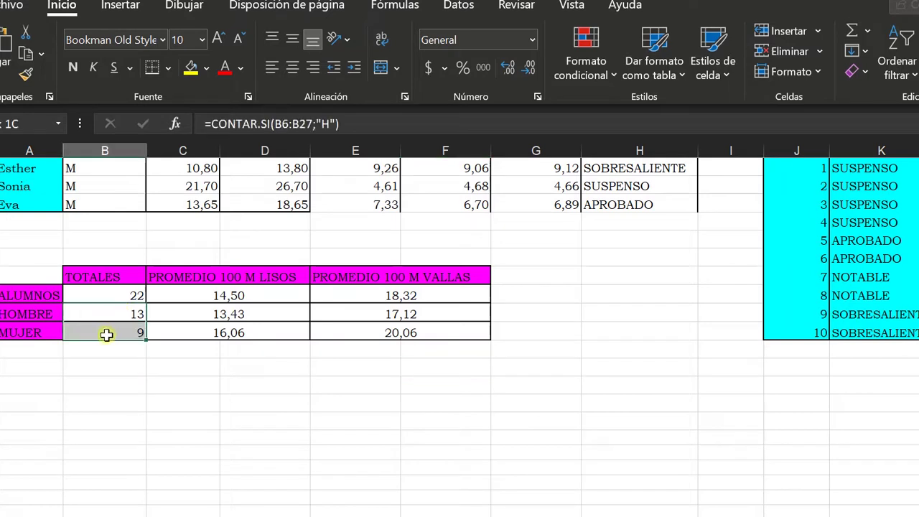
{"action": "left_click", "coordinate": [53, 315]}
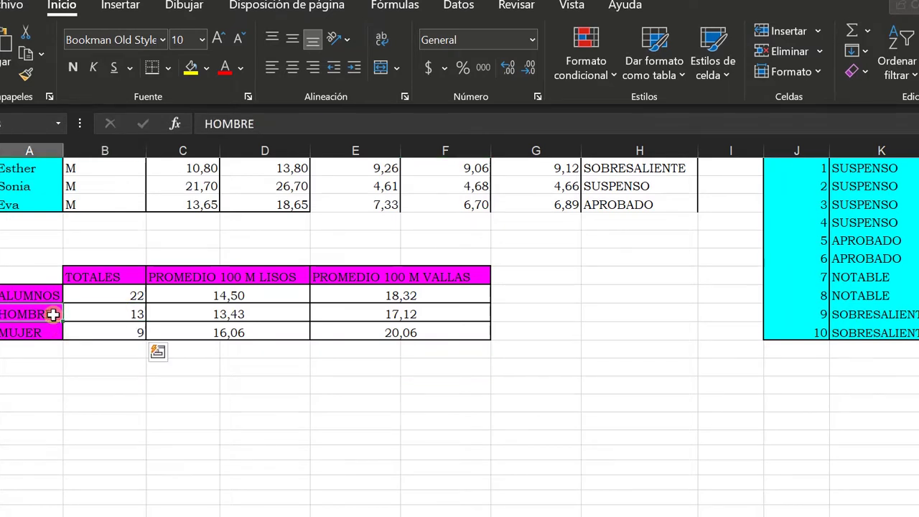
{"action": "mouse_move", "coordinate": [51, 314]}
{"action": "left_mouse_down"}
{"action": "mouse_move", "coordinate": [81, 312]}
{"action": "mouse_move", "coordinate": [82, 328]}
{"action": "left_mouse_up"}
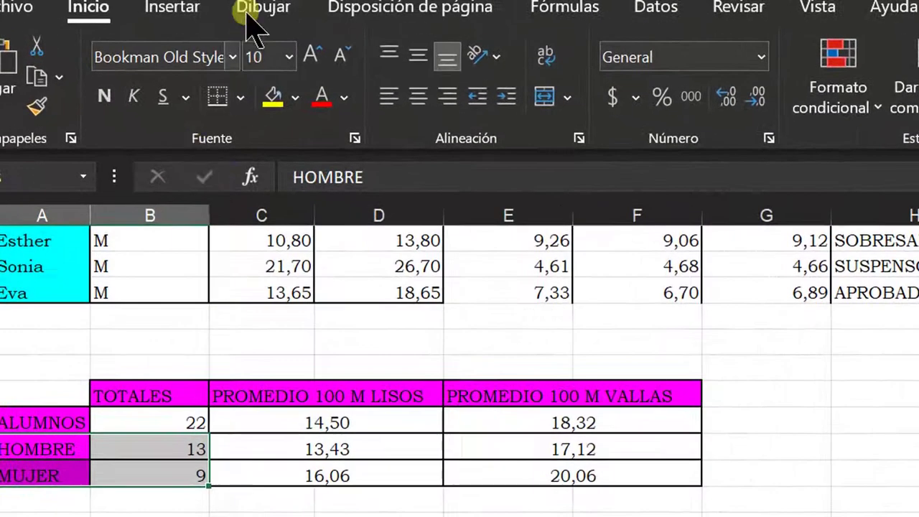
Step: Insert a plain 2D pie chart of the HOMBRE 13 and MUJER 9 totals
{"action": "left_click", "coordinate": [180, 24]}
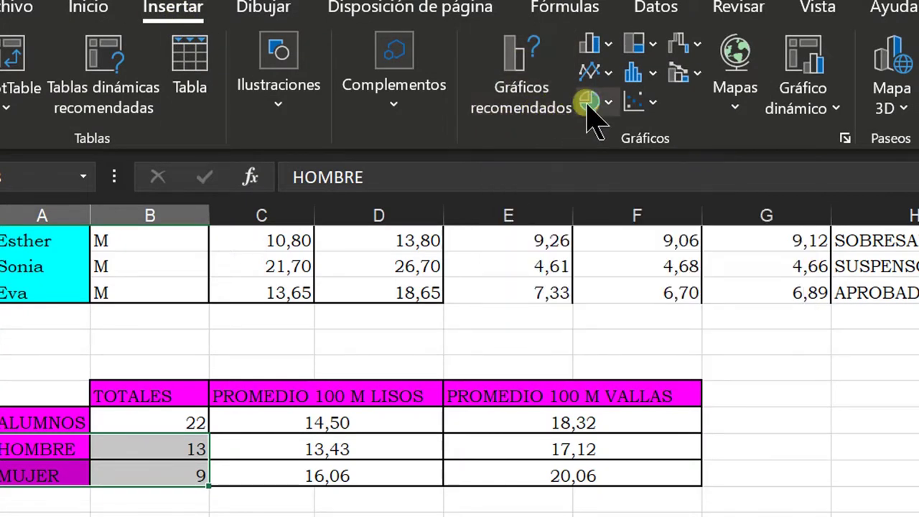
{"action": "left_click", "coordinate": [597, 106]}
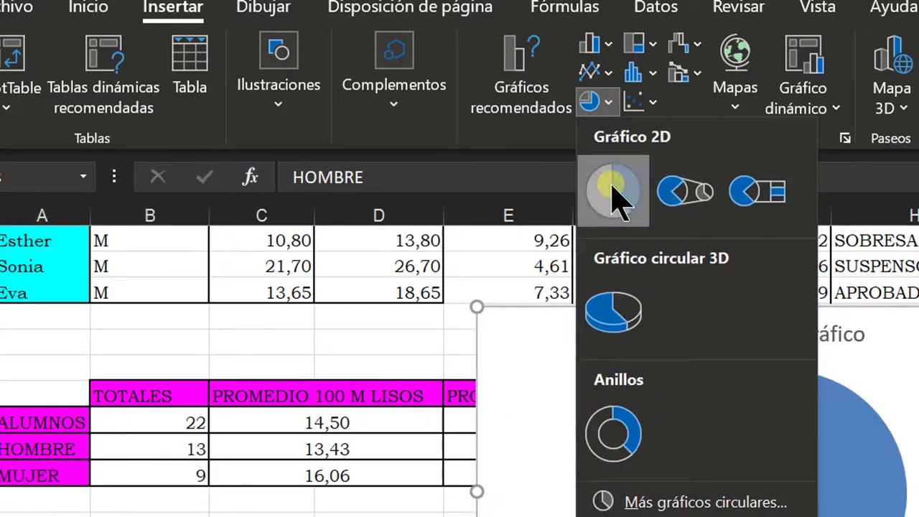
{"action": "left_click", "coordinate": [611, 190]}
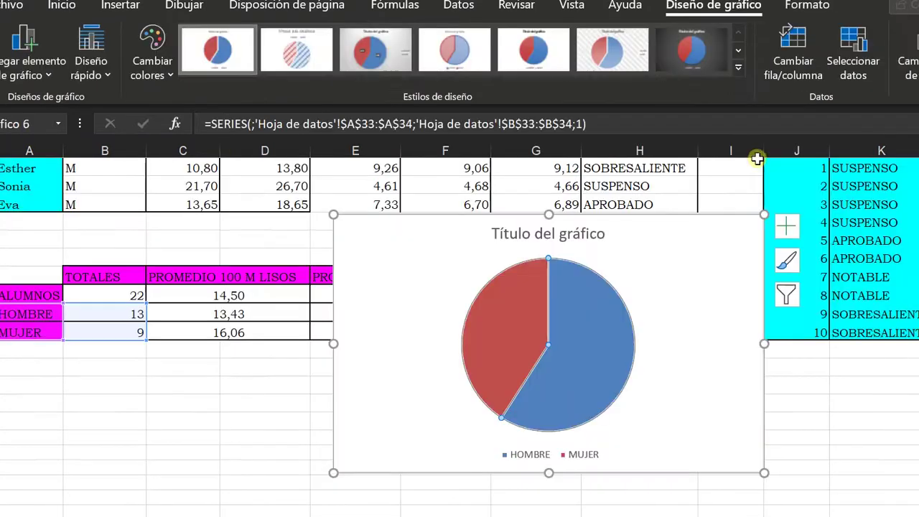
{"action": "mouse_move", "coordinate": [581, 305]}
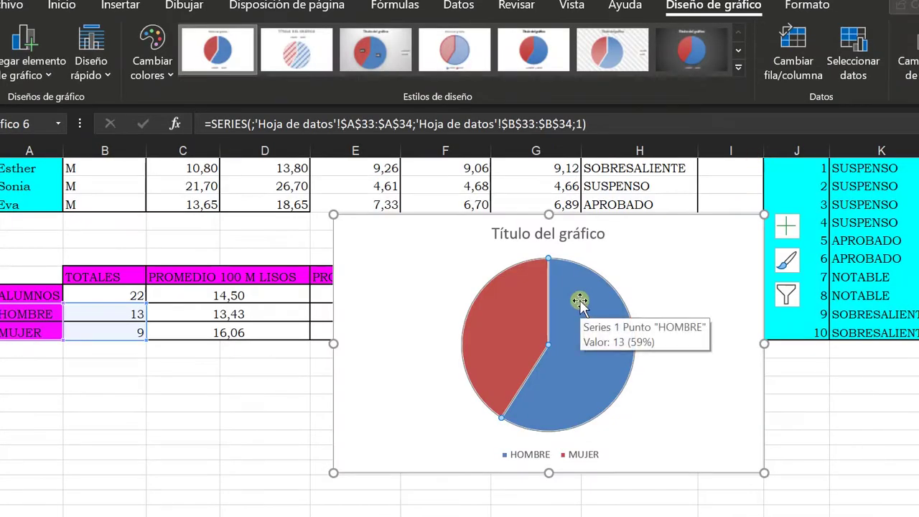
Step: Shrink the HOMBRE/MUJER pie chart to a smaller size
{"action": "left_click", "coordinate": [648, 264]}
{"action": "scroll", "coordinate": [648, 262], "scroll_direction": "down", "scroll_amount": 3}
{"action": "mouse_move", "coordinate": [648, 260]}
{"action": "left_mouse_down"}
{"action": "mouse_move", "coordinate": [305, 509]}
{"action": "mouse_move", "coordinate": [796, 292]}
{"action": "mouse_move", "coordinate": [785, 283]}
{"action": "left_mouse_up"}
{"action": "mouse_move", "coordinate": [836, 257]}
{"action": "left_mouse_down"}
{"action": "mouse_move", "coordinate": [715, 348]}
{"action": "mouse_move", "coordinate": [829, 247]}
{"action": "left_mouse_up"}
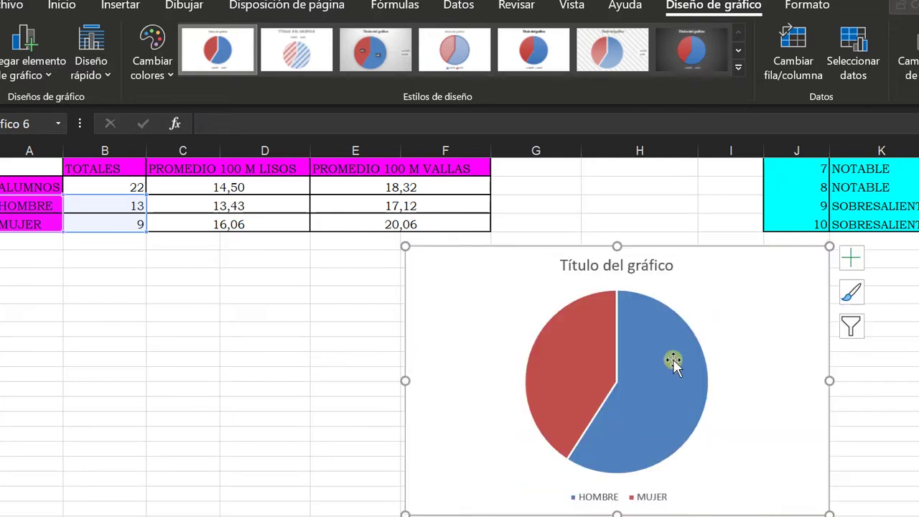
{"action": "mouse_move", "coordinate": [661, 369]}
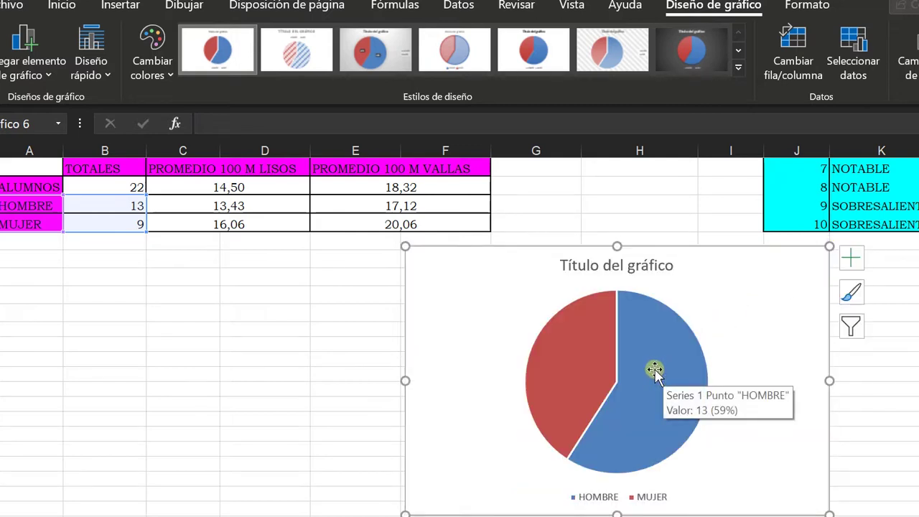
Step: Cut the pie chart and paste it at cell B7 on the empty worksheet
{"action": "key", "text": "ctrl+x"}
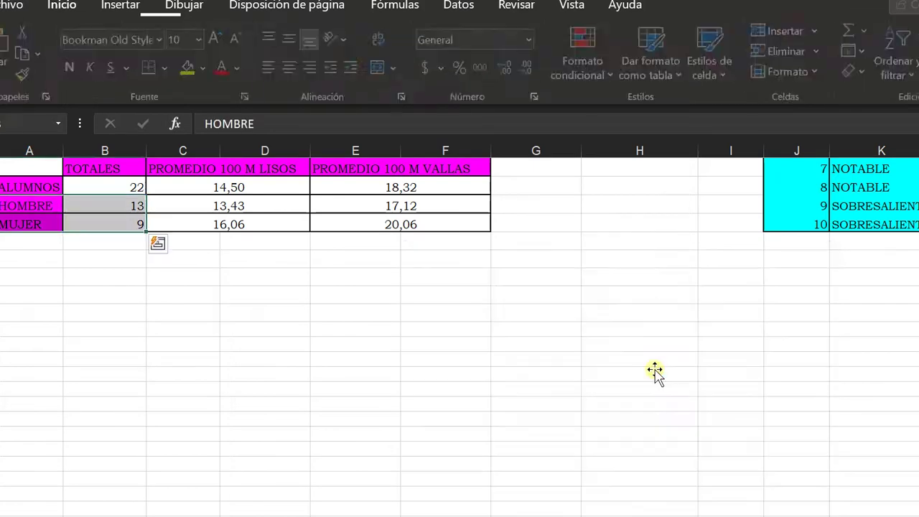
{"action": "key", "text": "ctrl+Page_Down"}
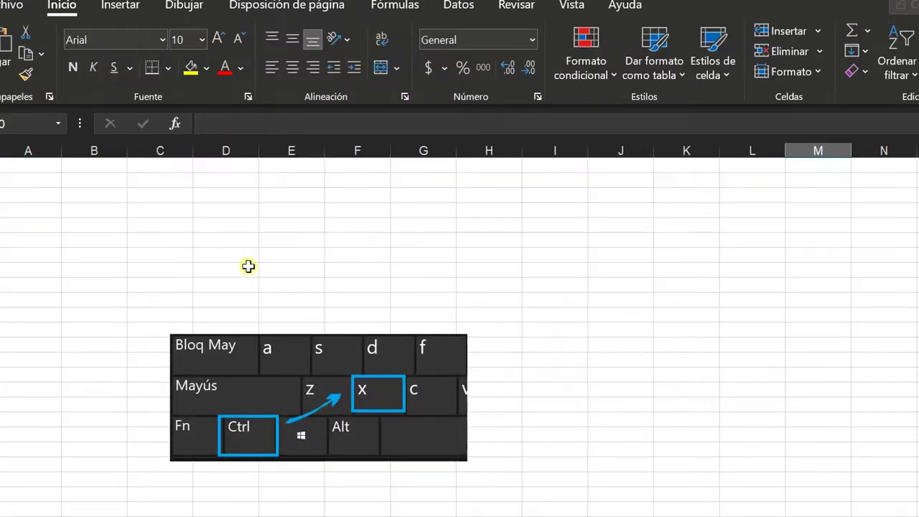
{"action": "left_click", "coordinate": [102, 211]}
{"action": "right_click", "coordinate": [101, 211]}
{"action": "key", "text": "ctrl+v"}
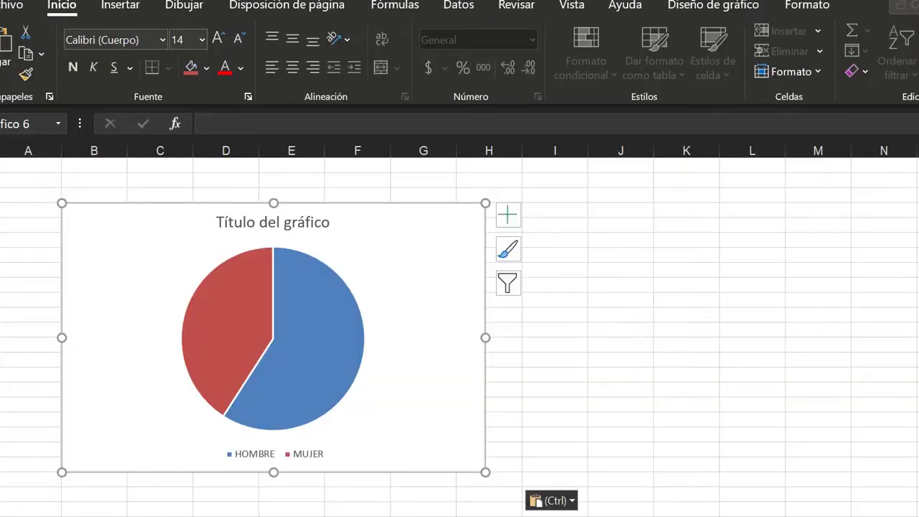
{"action": "left_click", "coordinate": [276, 221]}
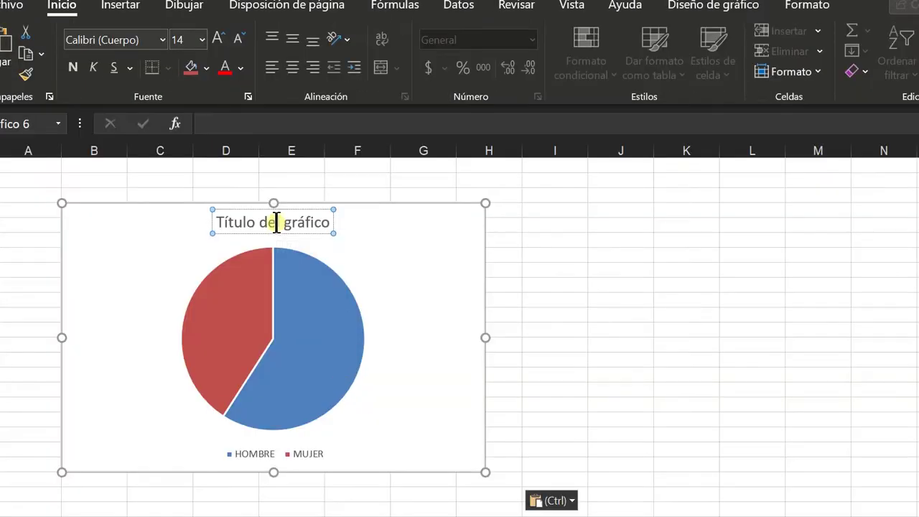
Step: Replace the default 'Título del gráfico' with PARTICIPACIÓN
{"action": "left_click_drag", "start_coordinate": [221, 228], "coordinate": [317, 204]}
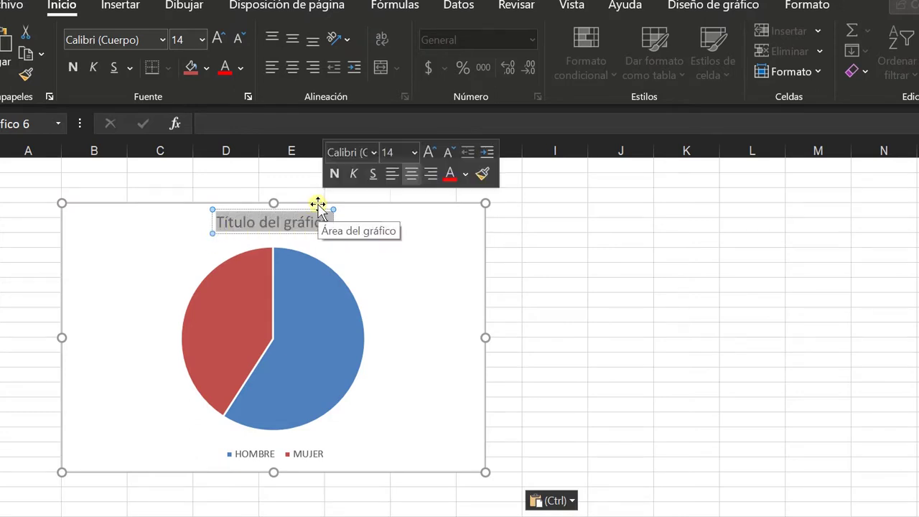
{"action": "type", "text": "PAR"}
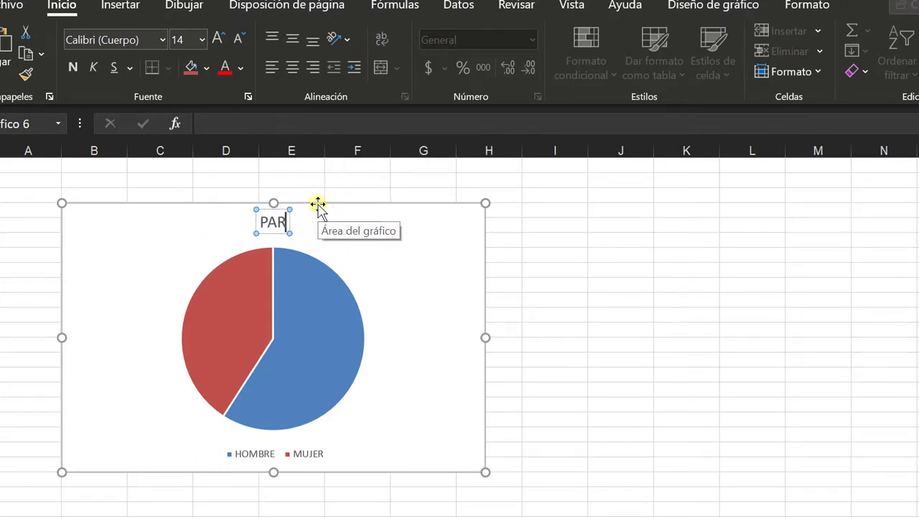
{"action": "type", "text": "TICIOACI"}
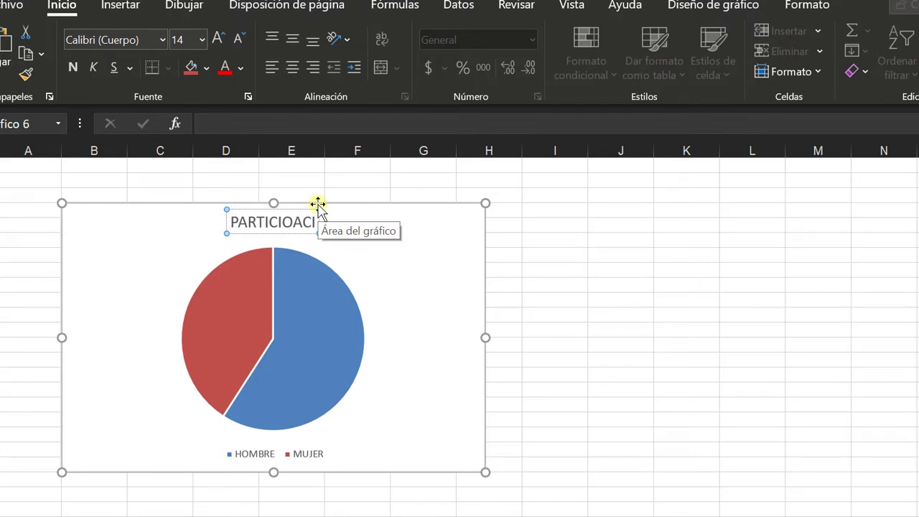
{"action": "key", "text": "BackSpace"}
{"action": "key", "text": "BackSpace"}
{"action": "key", "text": "BackSpace"}
{"action": "key", "text": "BackSpace"}
{"action": "type", "text": "PACIÓN"}
{"action": "left_click", "coordinate": [553, 282]}
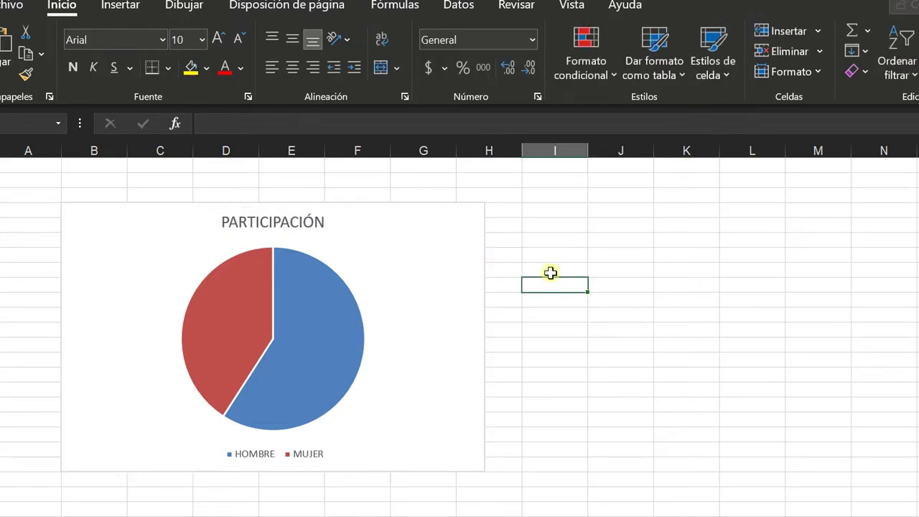
{"action": "left_click", "coordinate": [305, 393]}
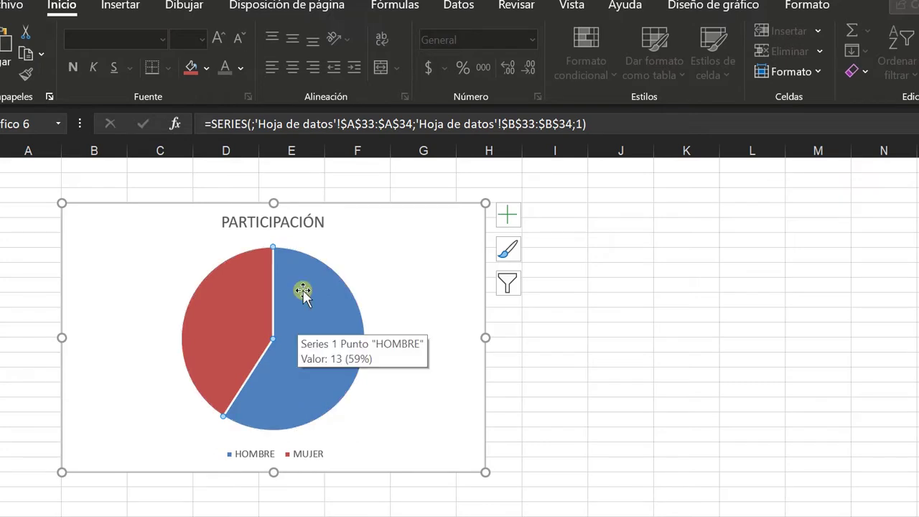
Step: Try several chart styles and keep the one labelling slices MUJER 41% and HOMBRE 59%
{"action": "double_click", "coordinate": [290, 328]}
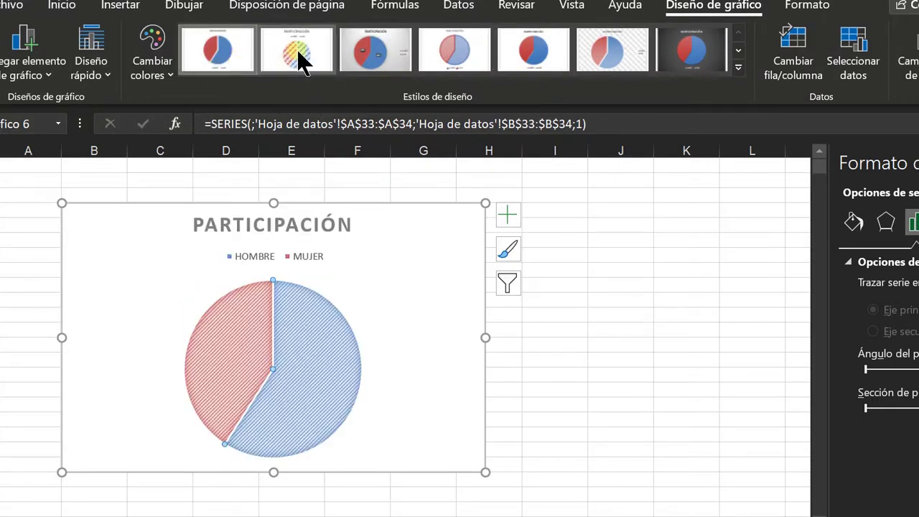
{"action": "left_click", "coordinate": [396, 57]}
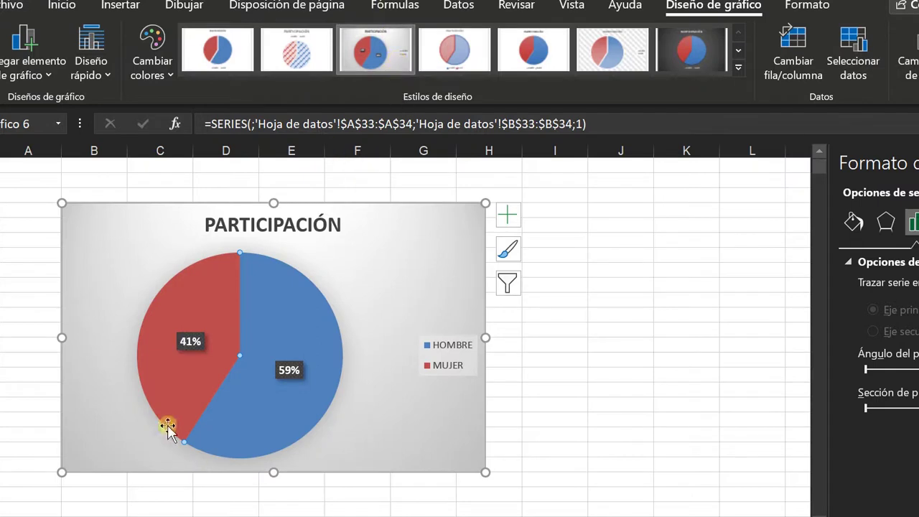
{"action": "left_click", "coordinate": [474, 57]}
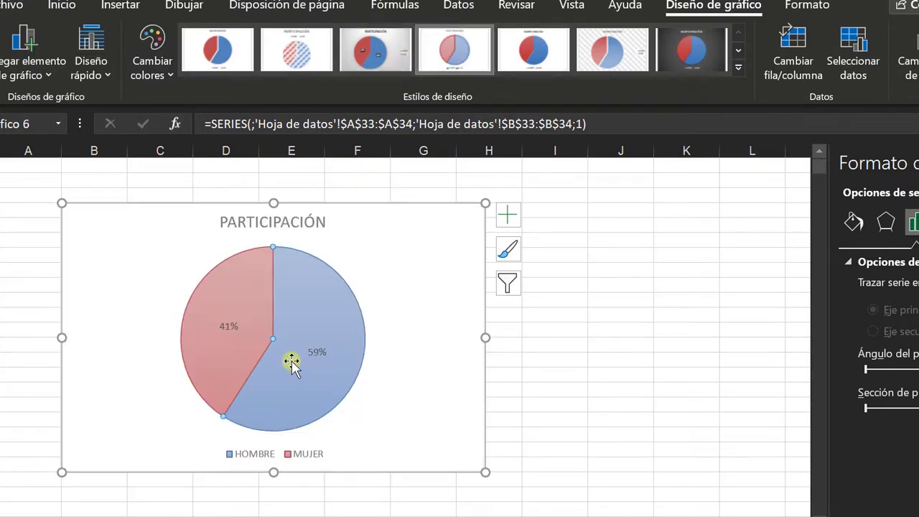
{"action": "left_click", "coordinate": [547, 65]}
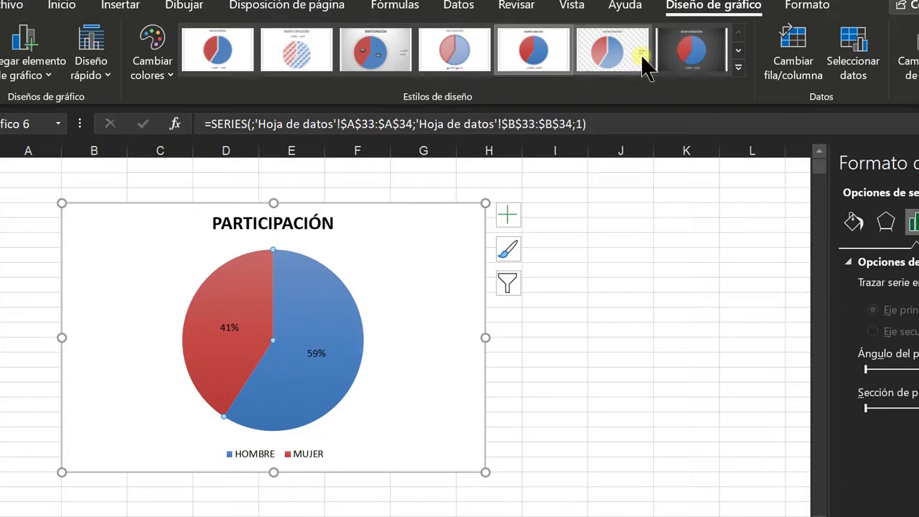
{"action": "left_click", "coordinate": [676, 50]}
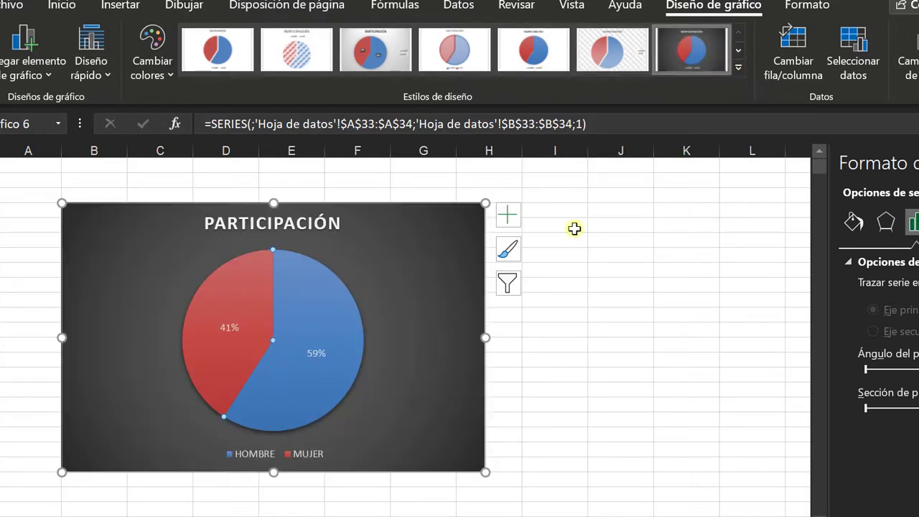
{"action": "left_click", "coordinate": [739, 67]}
{"action": "left_click", "coordinate": [399, 115]}
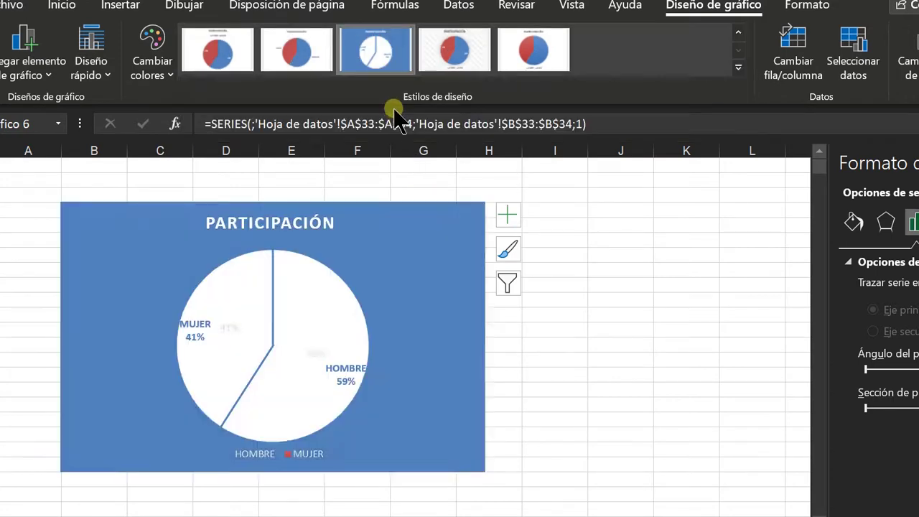
{"action": "left_click", "coordinate": [485, 51]}
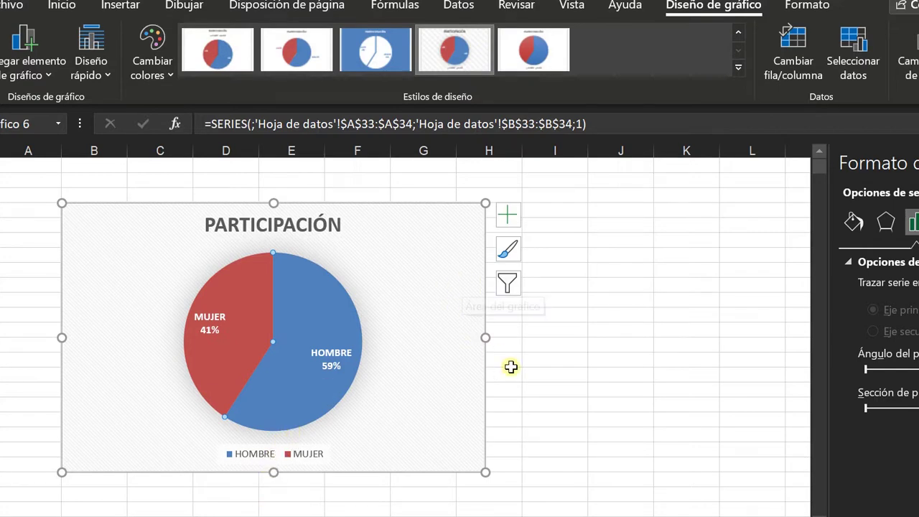
{"action": "left_click", "coordinate": [549, 376]}
Step: Scroll back to the top of the students' 100 m lisos and vallas marks table
{"action": "scroll", "coordinate": [550, 376], "scroll_direction": "down", "scroll_amount": 2}
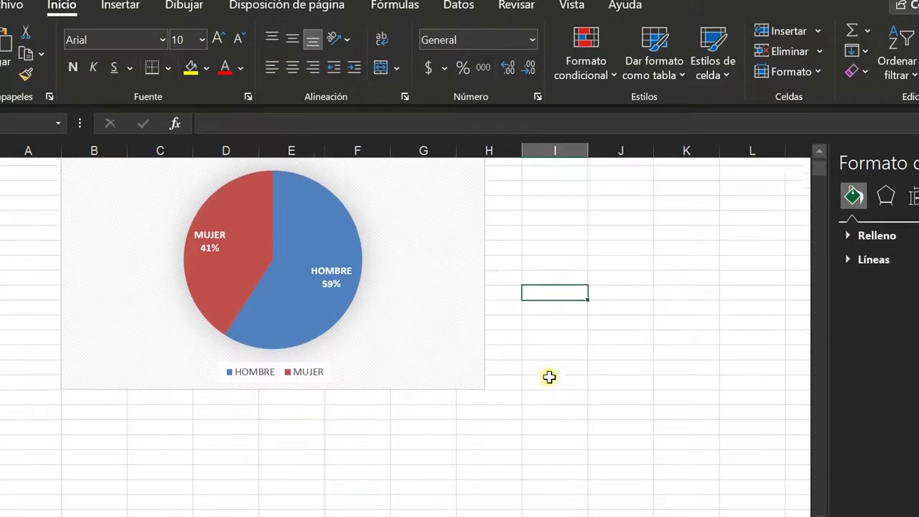
{"action": "scroll", "coordinate": [341, 275], "scroll_direction": "up", "scroll_amount": 1}
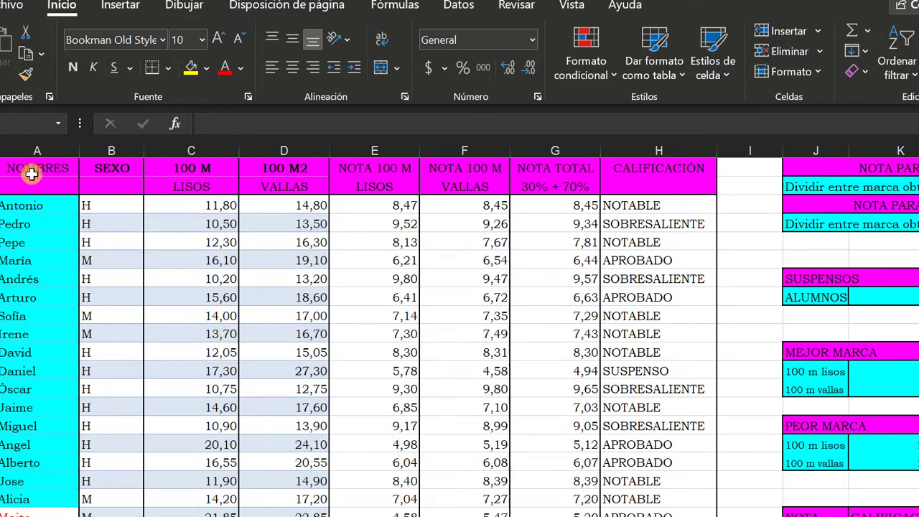
Step: Select the NOMBRES column and, with Ctrl, add the 100 M LISOS marks in column C
{"action": "mouse_move", "coordinate": [49, 176]}
{"action": "left_mouse_down"}
{"action": "mouse_move", "coordinate": [64, 284]}
{"action": "mouse_move", "coordinate": [33, 506]}
{"action": "mouse_move", "coordinate": [37, 465]}
{"action": "left_mouse_up"}
{"action": "key", "text": "ctrl"}
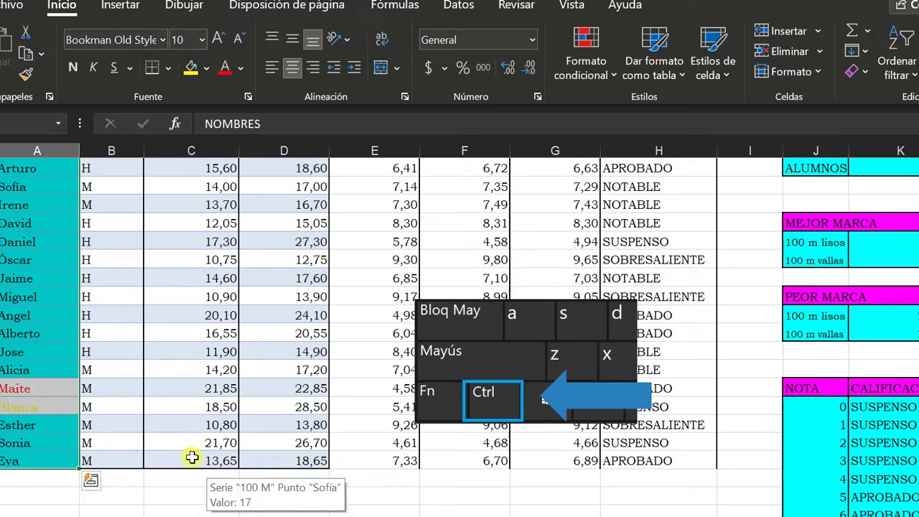
{"action": "left_click_drag", "start_coordinate": [205, 457], "coordinate": [182, 162]}
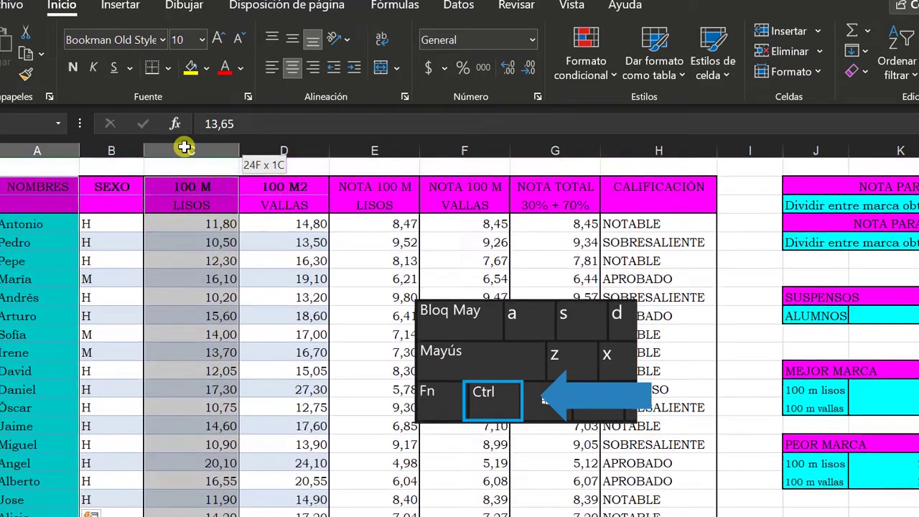
{"action": "left_click_drag", "start_coordinate": [183, 162], "coordinate": [210, 195]}
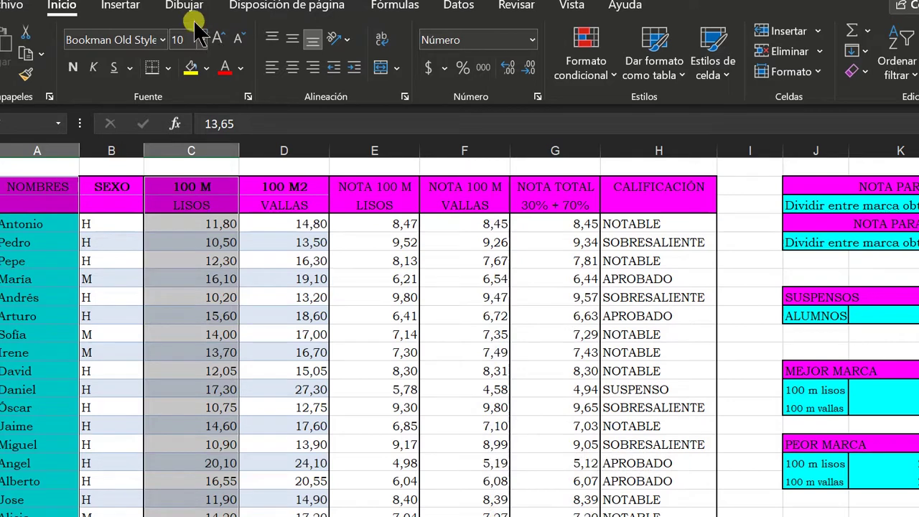
Step: Insert a Columnas agrupadas chart plotting each student's 100 M LISOS mark
{"action": "left_click", "coordinate": [120, 8]}
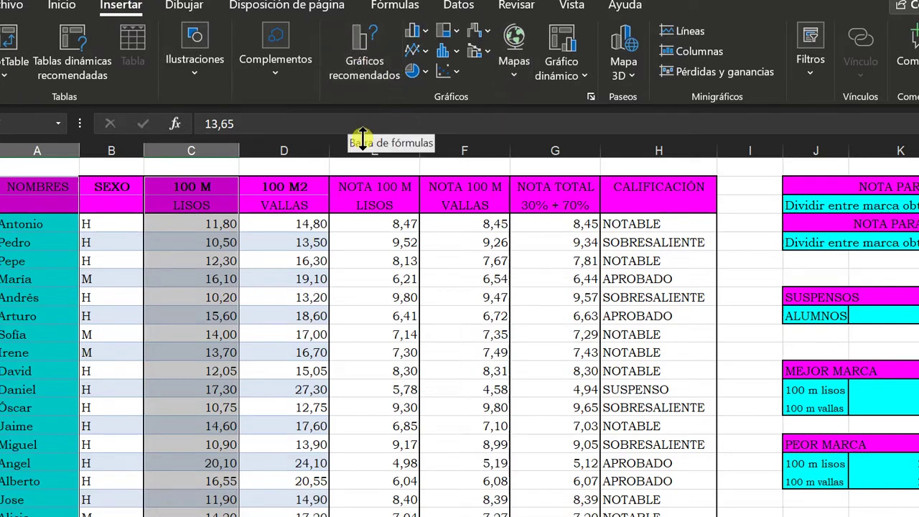
{"action": "left_click", "coordinate": [414, 34]}
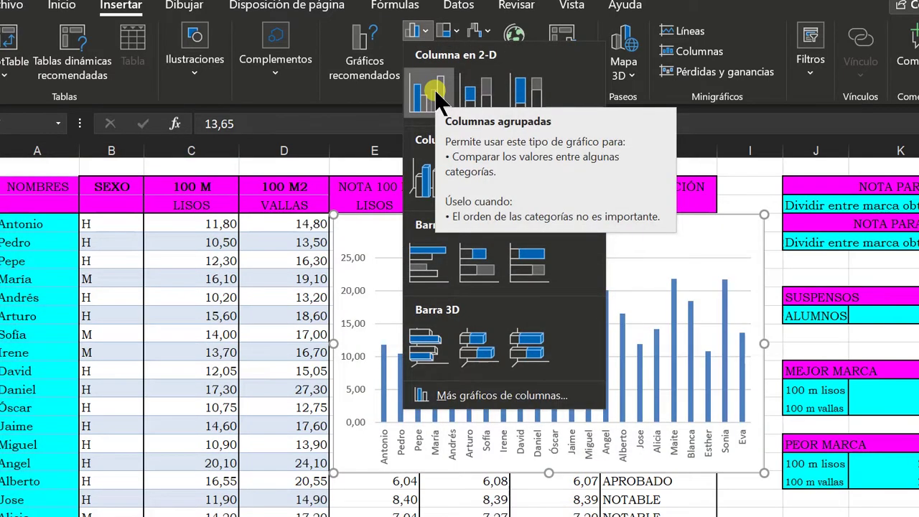
{"action": "left_click", "coordinate": [428, 92]}
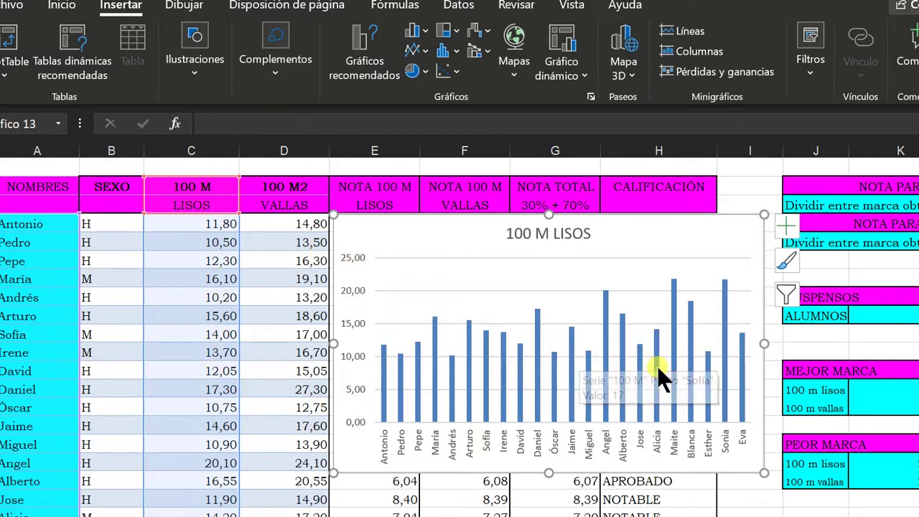
Step: Apply the chart style that labels each column with its mark
{"action": "double_click", "coordinate": [648, 348]}
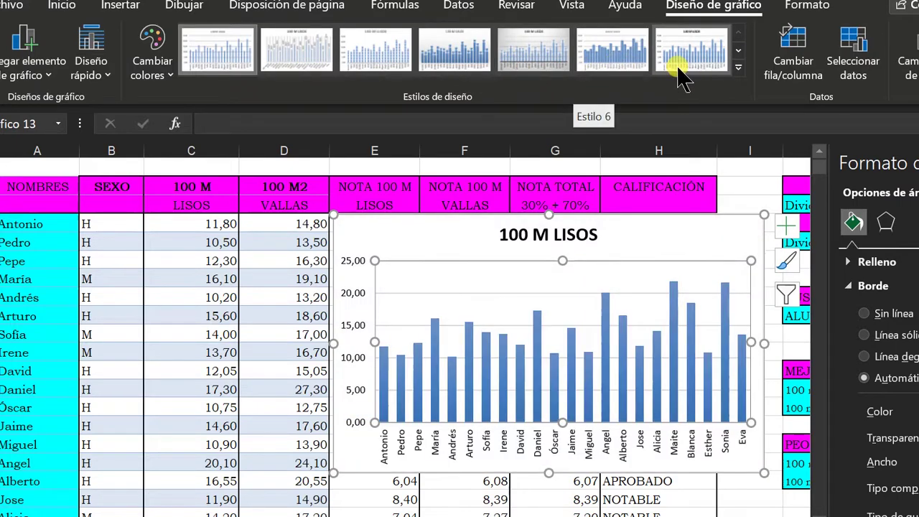
{"action": "left_click", "coordinate": [737, 66]}
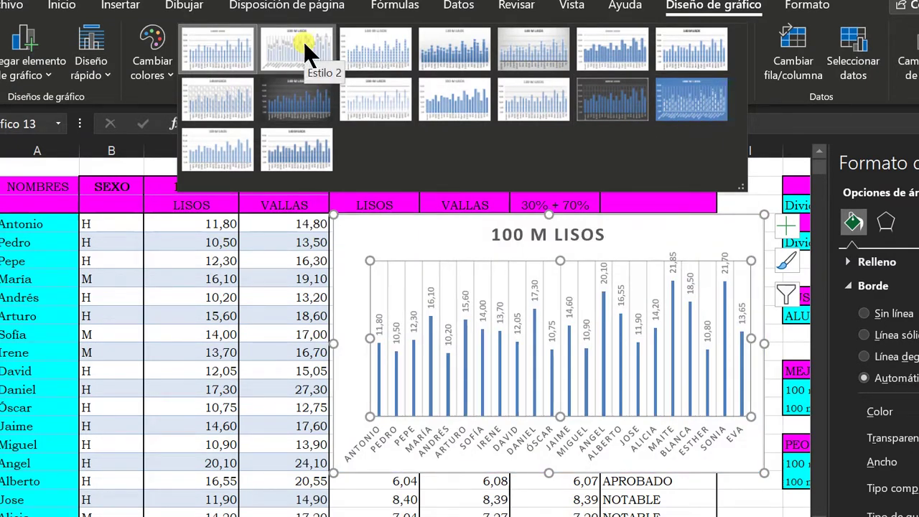
{"action": "left_click", "coordinate": [302, 42]}
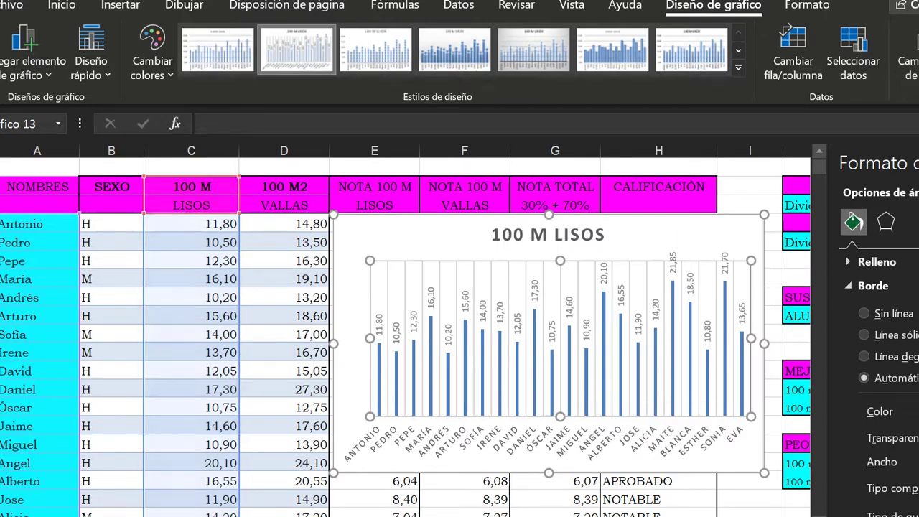
Step: Move the column chart beneath the pie chart and copy the MARCAS EN 100 M LISOS heading
{"action": "key", "text": "Delete"}
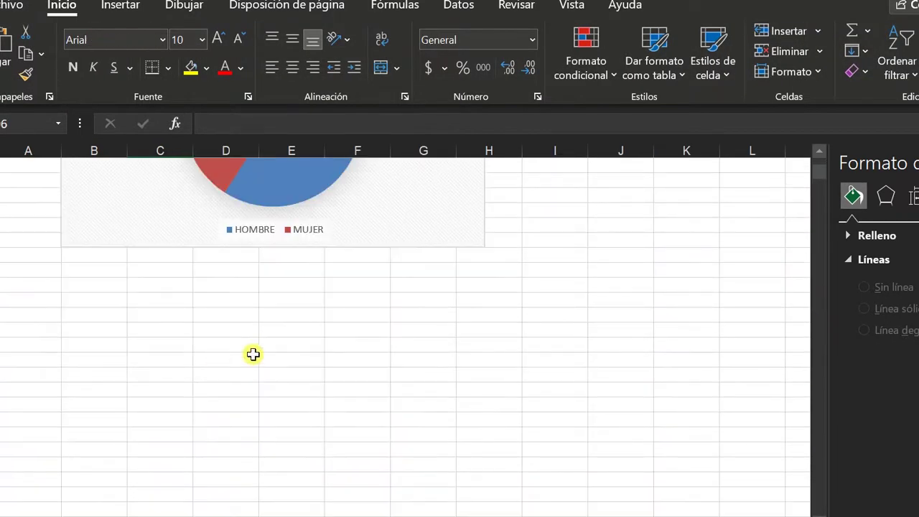
{"action": "left_click", "coordinate": [88, 302]}
{"action": "key", "text": "ctrl+v"}
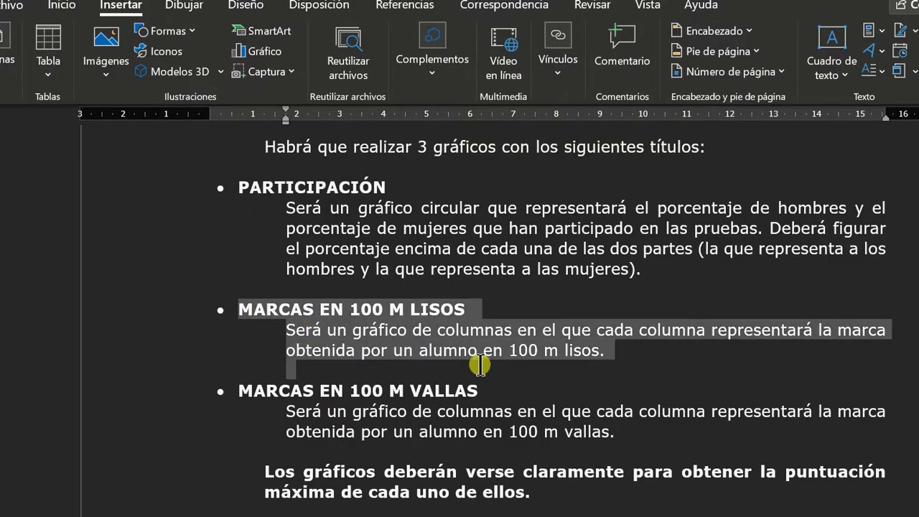
{"action": "left_click_drag", "start_coordinate": [256, 311], "coordinate": [463, 309]}
{"action": "key", "text": "ctrl+c"}
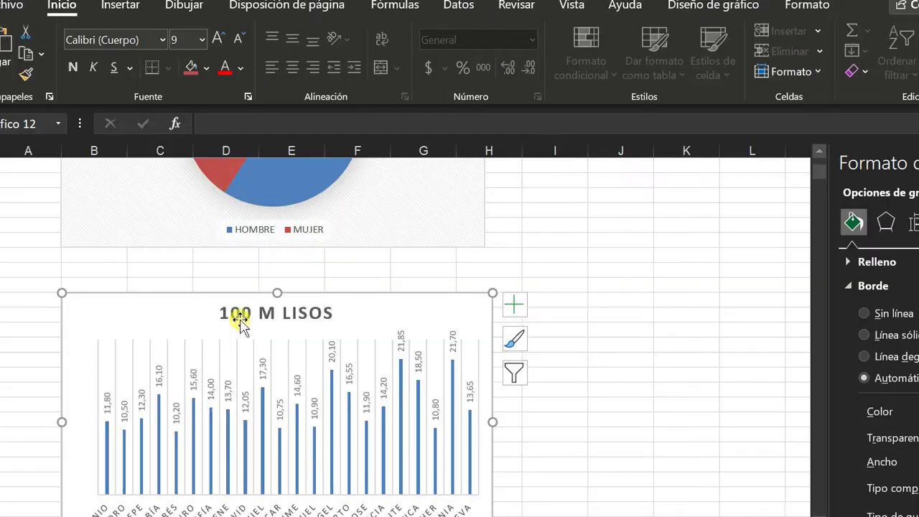
{"action": "left_click", "coordinate": [232, 312]}
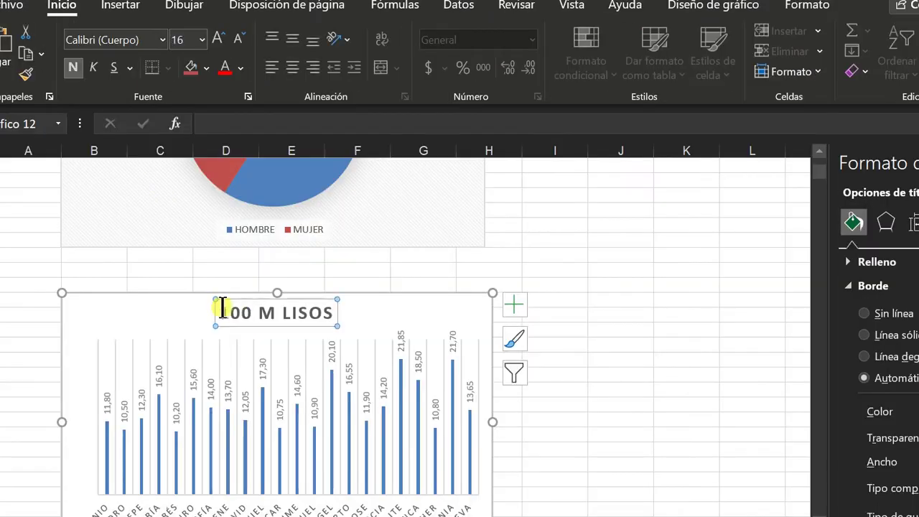
Step: Replace the chart title with MARCAS EN 100 M LISOS
{"action": "left_click_drag", "start_coordinate": [219, 313], "coordinate": [337, 312]}
{"action": "key", "text": "ctrl+v"}
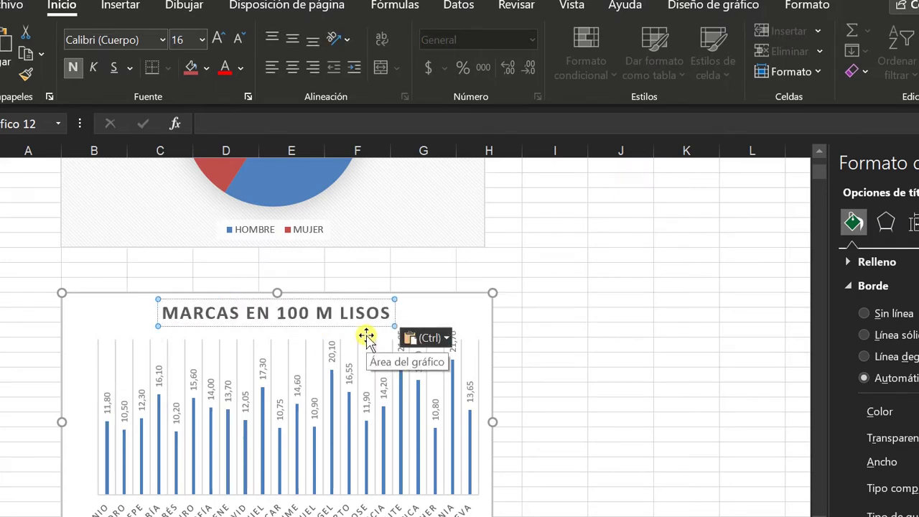
{"action": "scroll", "coordinate": [345, 436], "scroll_direction": "down", "scroll_amount": 2}
{"action": "scroll", "coordinate": [345, 436], "scroll_direction": "down", "scroll_amount": 1}
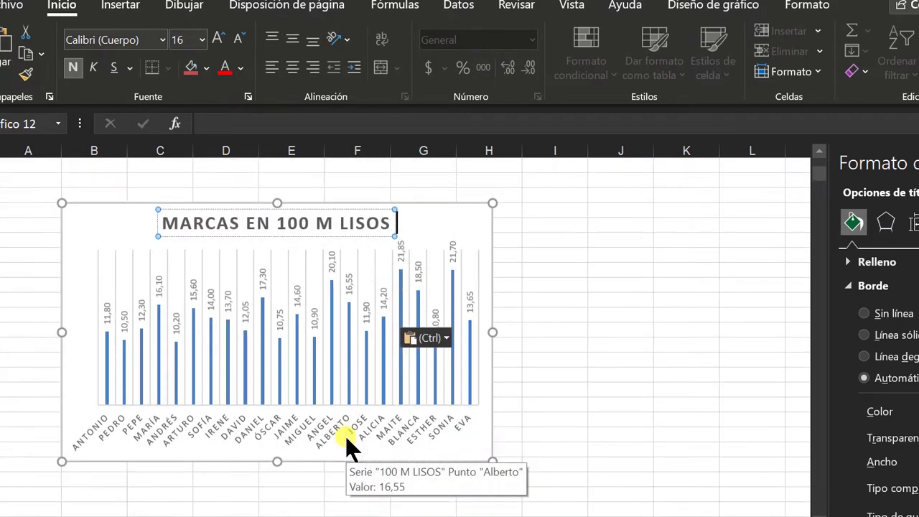
Step: Make the student name axis labels and the value labels bold
{"action": "left_click", "coordinate": [219, 416]}
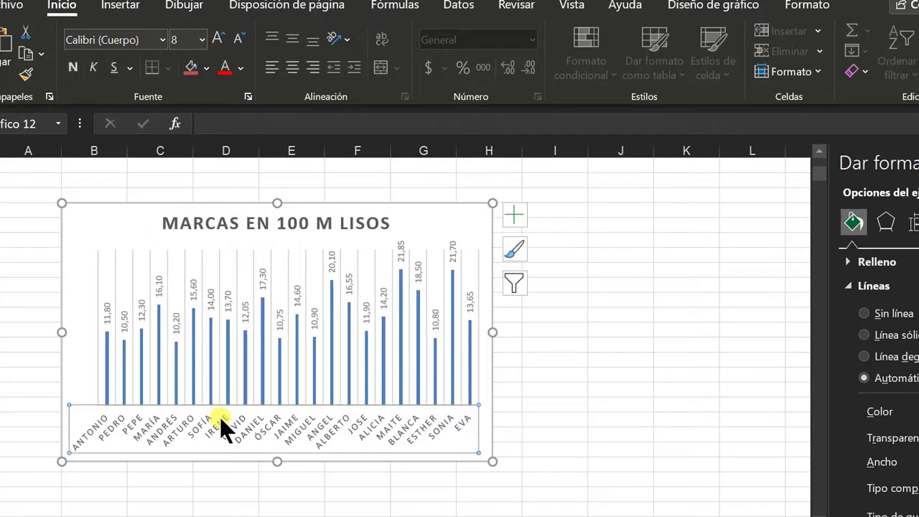
{"action": "left_click", "coordinate": [74, 68]}
{"action": "left_click", "coordinate": [111, 308]}
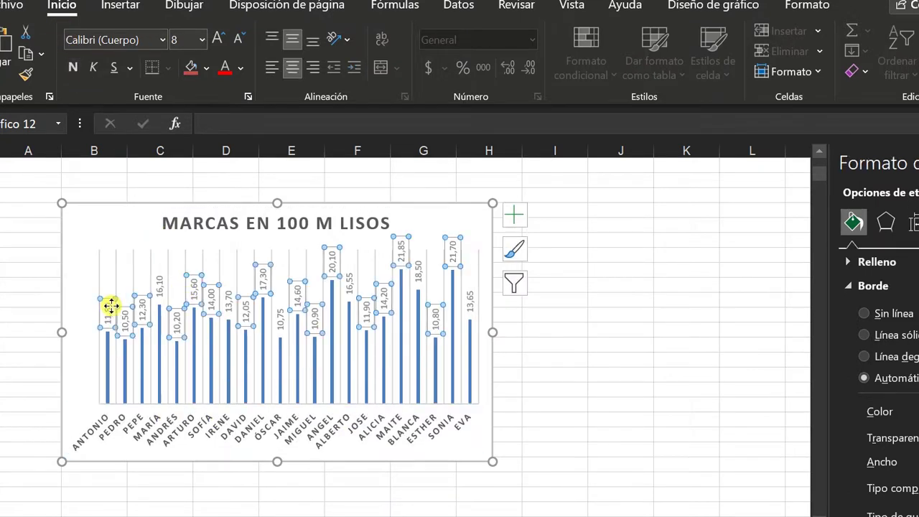
{"action": "left_click", "coordinate": [74, 67]}
{"action": "left_click", "coordinate": [580, 445]}
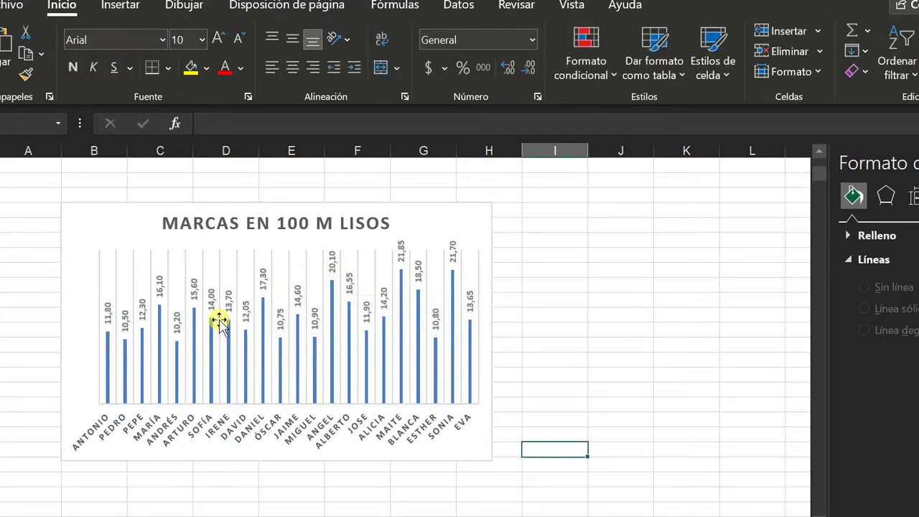
Step: Fill the column series with purple
{"action": "left_click", "coordinate": [263, 379]}
{"action": "left_click", "coordinate": [206, 68]}
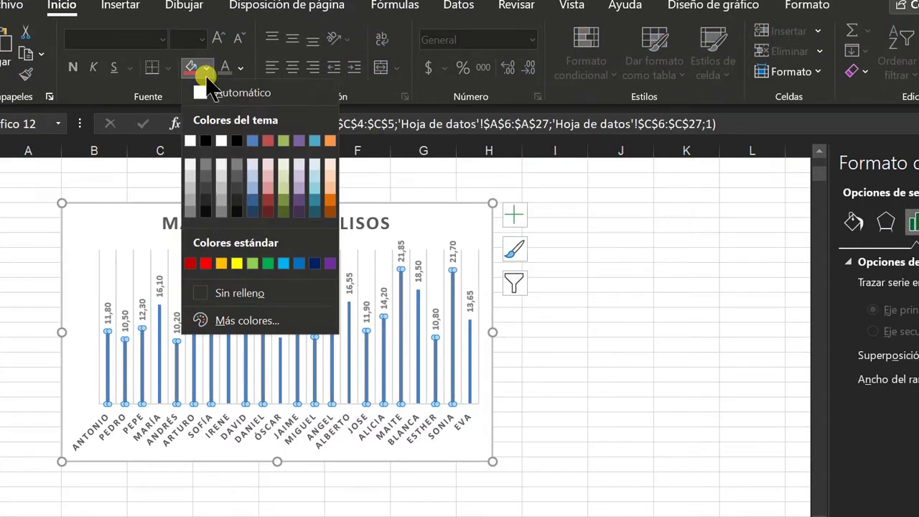
{"action": "left_click", "coordinate": [330, 263]}
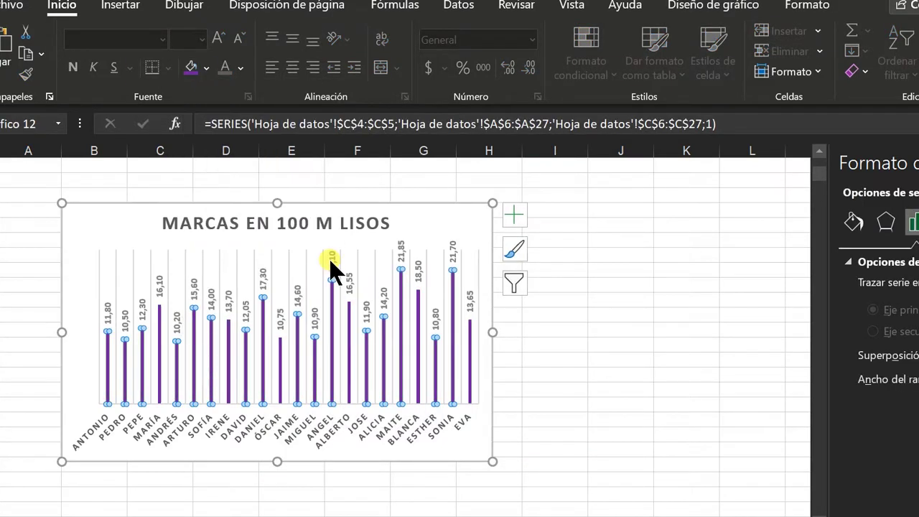
Step: Add axis titles to the chart and rename the horizontal title to NOMBRES
{"action": "left_click", "coordinate": [515, 219]}
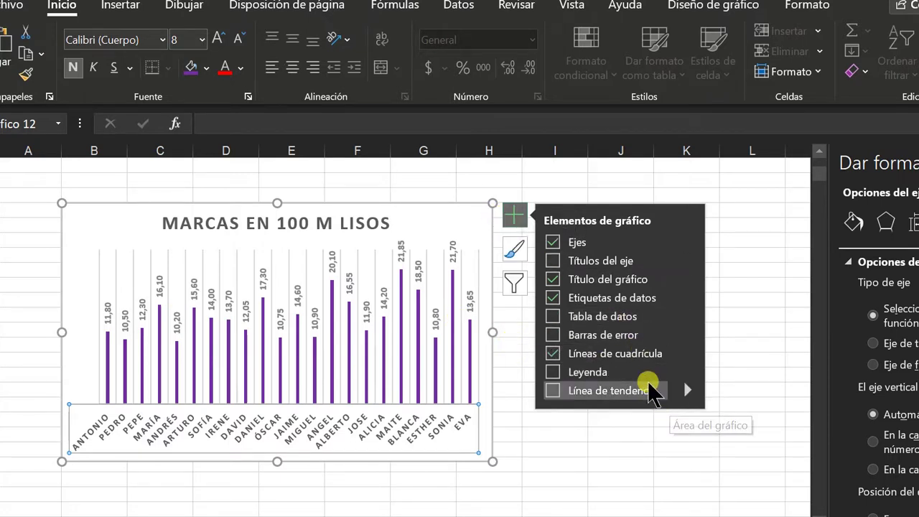
{"action": "left_click", "coordinate": [635, 262]}
{"action": "left_click", "coordinate": [267, 439]}
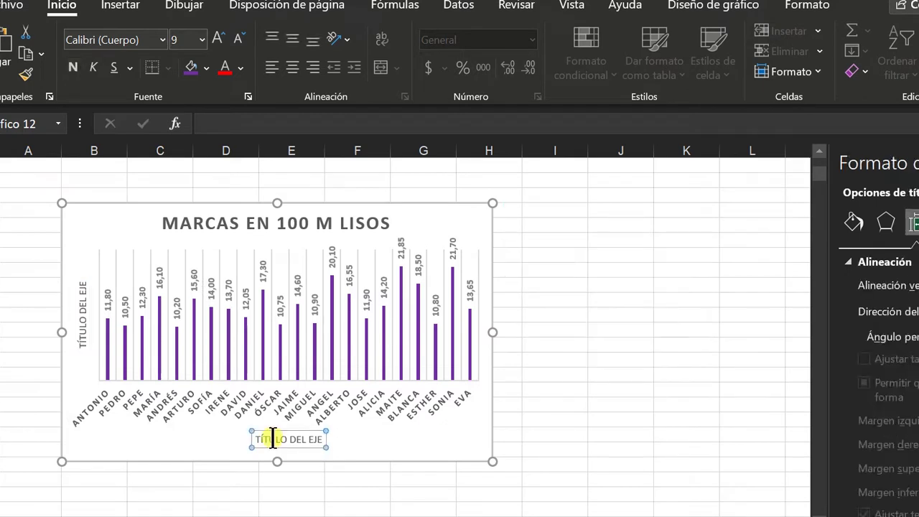
{"action": "double_click", "coordinate": [271, 439]}
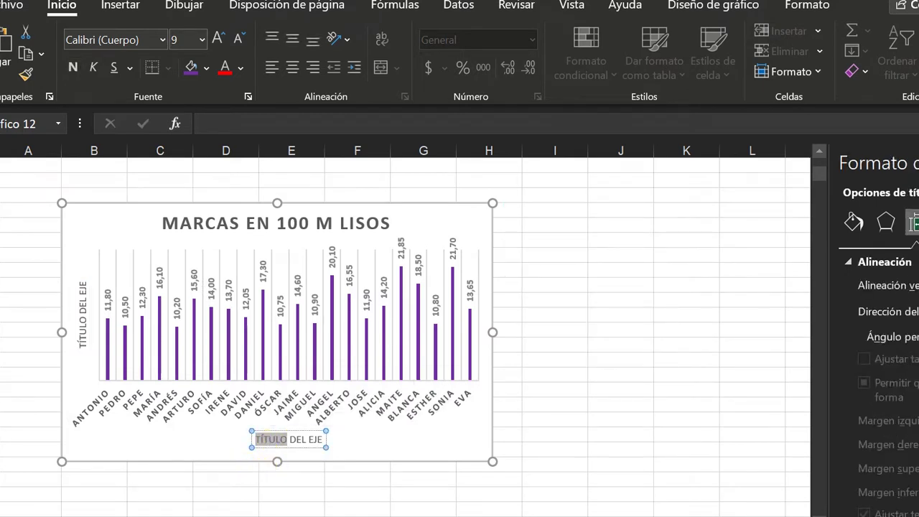
{"action": "key", "text": "Delete"}
{"action": "key", "text": "Delete"}
{"action": "key", "text": "Delete"}
{"action": "key", "text": "Delete"}
{"action": "key", "text": "Delete"}
{"action": "key", "text": "Delete"}
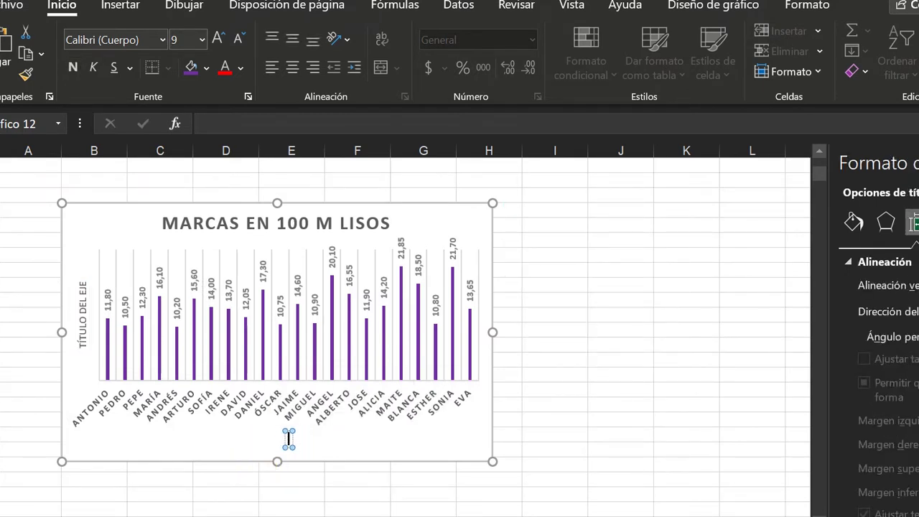
{"action": "type", "text": "NOMB"}
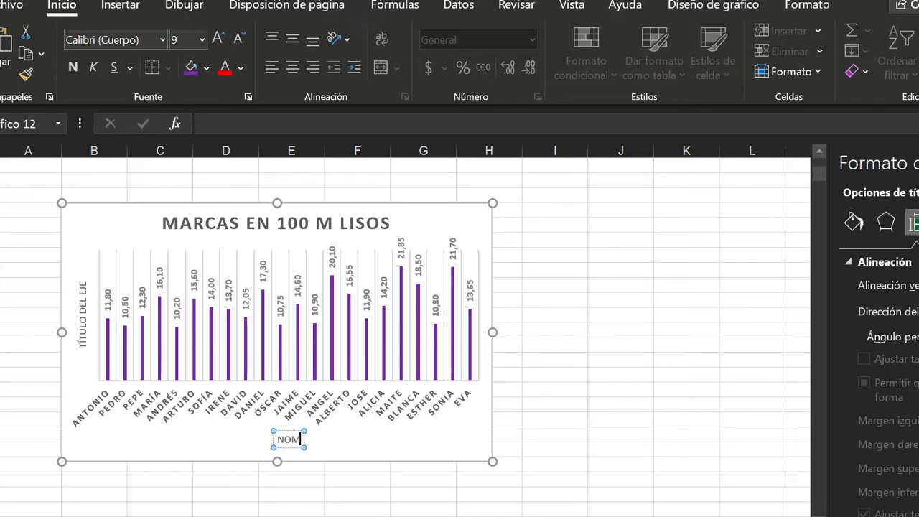
{"action": "type", "text": "RES"}
Step: Replace the vertical axis title's placeholder with MARCAS EN SEG
{"action": "left_click", "coordinate": [82, 344]}
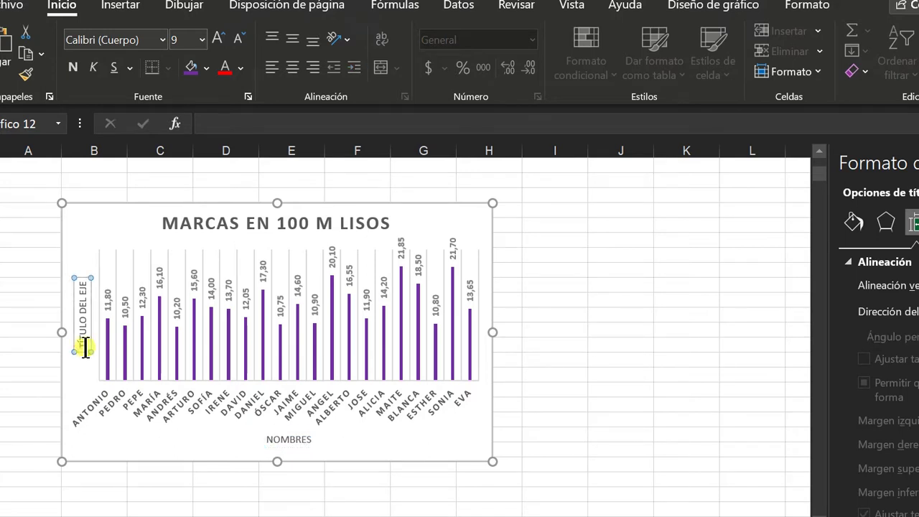
{"action": "left_click_drag", "start_coordinate": [82, 344], "coordinate": [61, 270]}
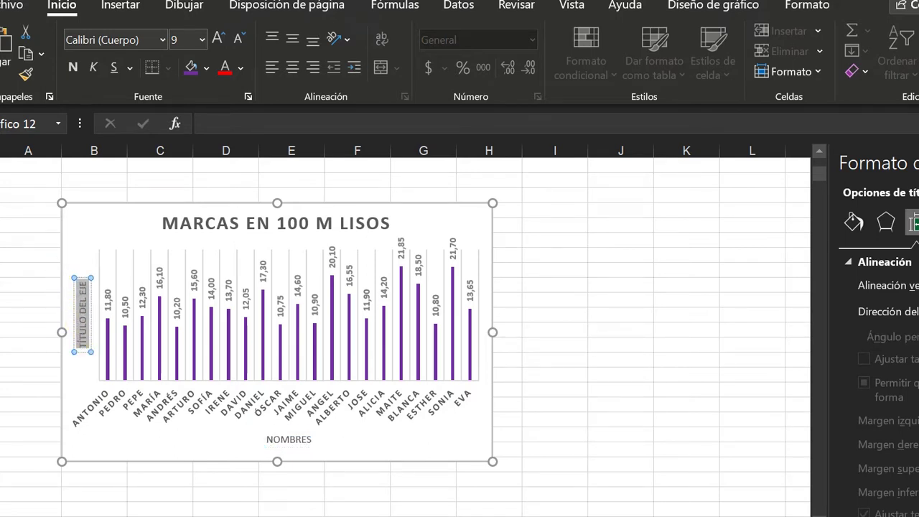
{"action": "type", "text": "MARCAS"}
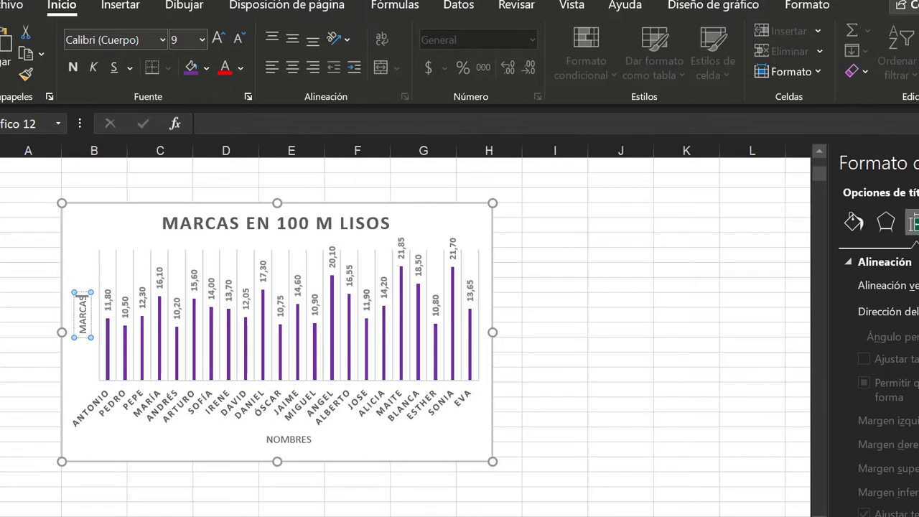
{"action": "type", "text": " EN SEG"}
{"action": "left_click", "coordinate": [288, 439]}
{"action": "left_click", "coordinate": [241, 68]}
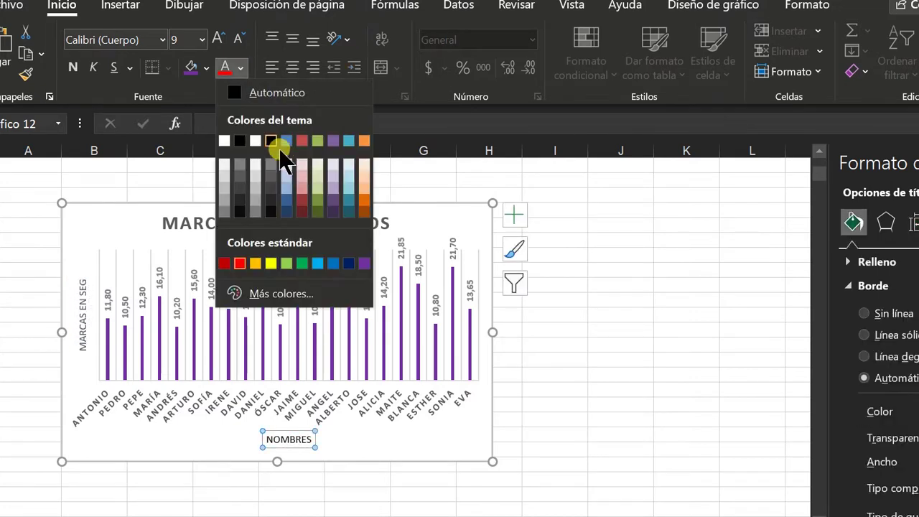
Step: Make the NOMBRES title black at size 16 and enlarge the MARCAS EN SEG title
{"action": "left_click", "coordinate": [243, 140]}
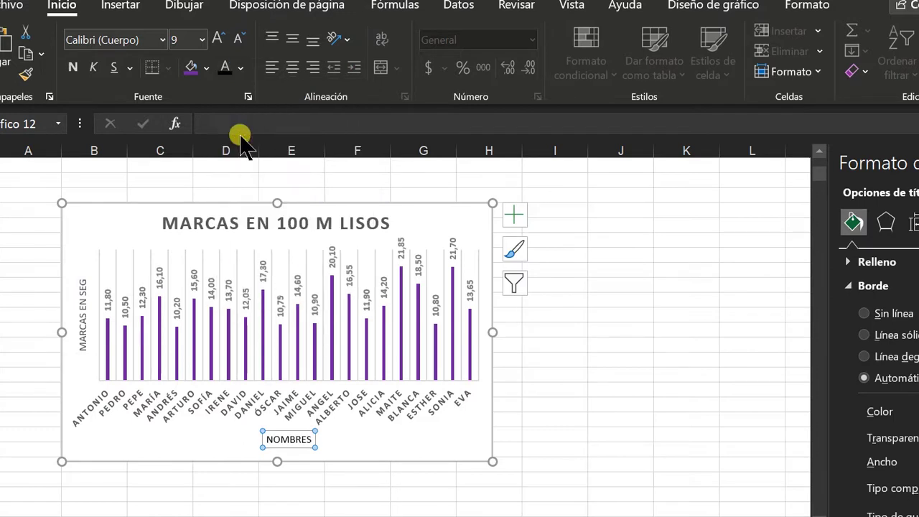
{"action": "left_click", "coordinate": [195, 41]}
{"action": "left_click", "coordinate": [201, 40]}
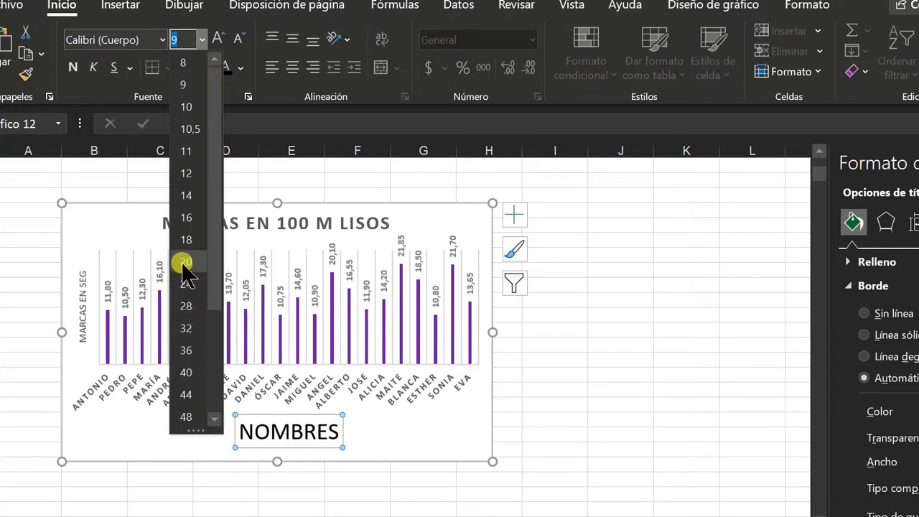
{"action": "left_click", "coordinate": [185, 218]}
{"action": "left_click", "coordinate": [83, 309]}
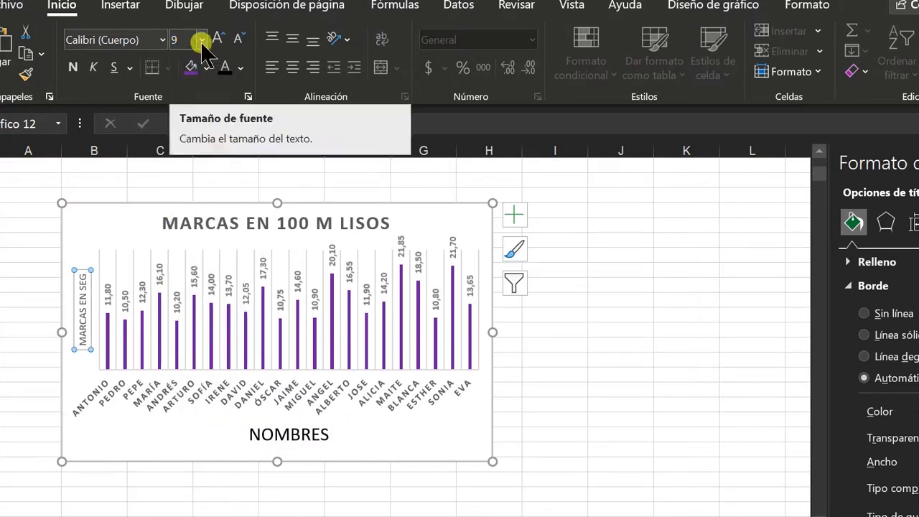
{"action": "left_click", "coordinate": [201, 40]}
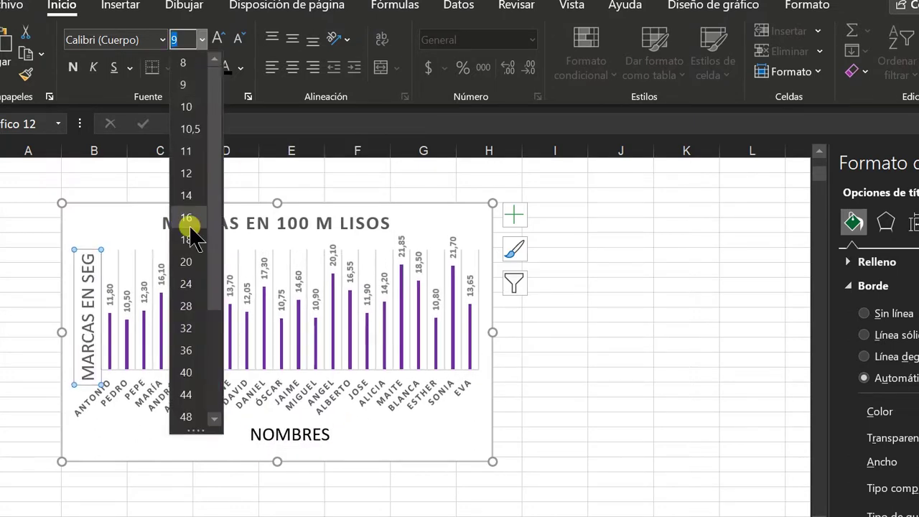
{"action": "left_click", "coordinate": [186, 151]}
Step: Enlarge the chart, check the Word requirements, and return to the data sheet
{"action": "left_click_drag", "start_coordinate": [492, 461], "coordinate": [559, 510]}
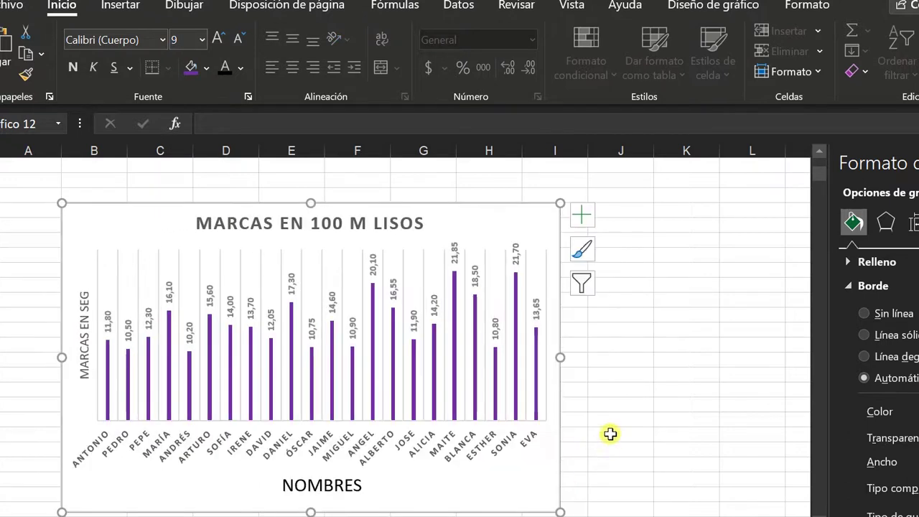
{"action": "left_click", "coordinate": [619, 419]}
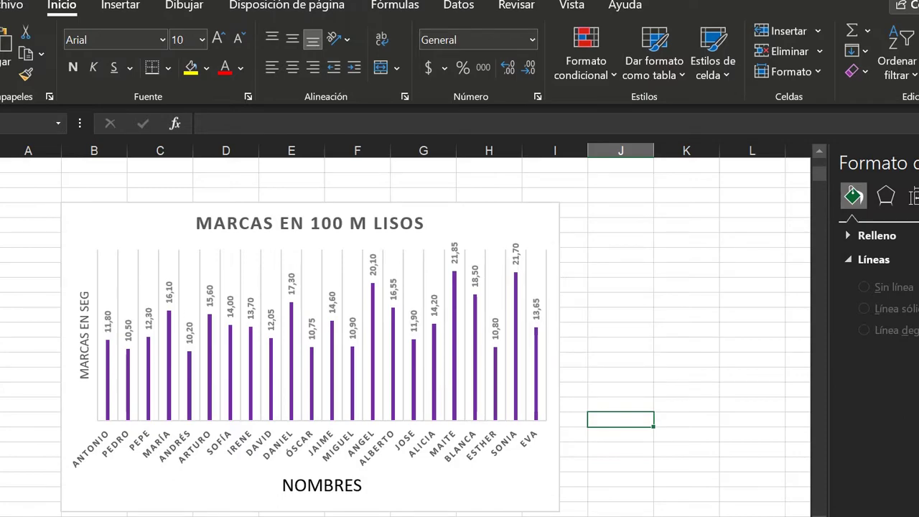
{"action": "key", "text": "alt+Tab"}
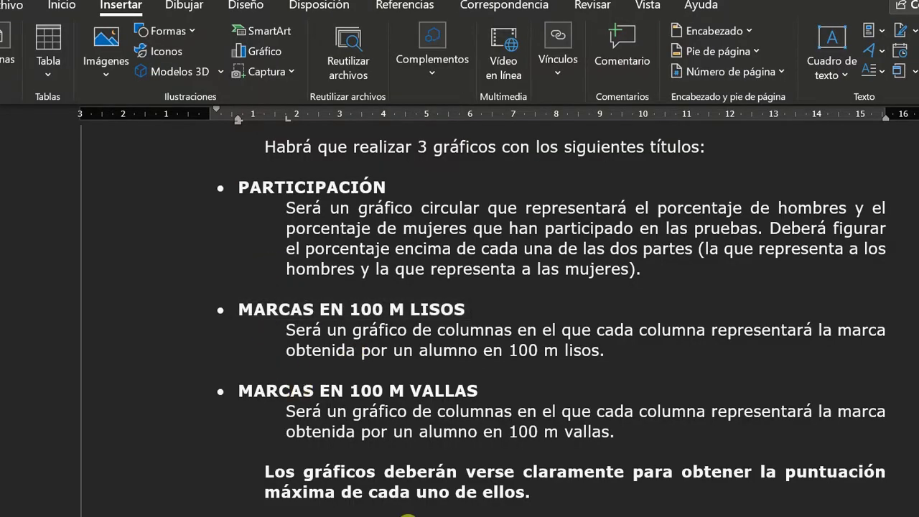
{"action": "key", "text": "alt+Tab"}
{"action": "scroll", "coordinate": [247, 250], "scroll_direction": "up", "scroll_amount": 5}
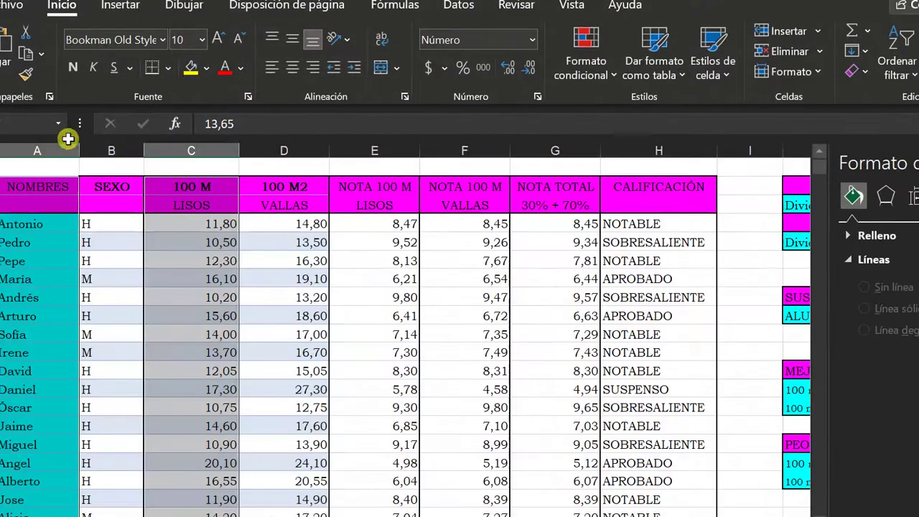
Step: Chart names and 100 M VALLAS times as a clustered column chart with data-label style, then cut it
{"action": "left_click", "coordinate": [120, 227]}
{"action": "mouse_move", "coordinate": [38, 185]}
{"action": "left_mouse_down"}
{"action": "mouse_move", "coordinate": [150, 514]}
{"action": "mouse_move", "coordinate": [40, 501]}
{"action": "left_mouse_up"}
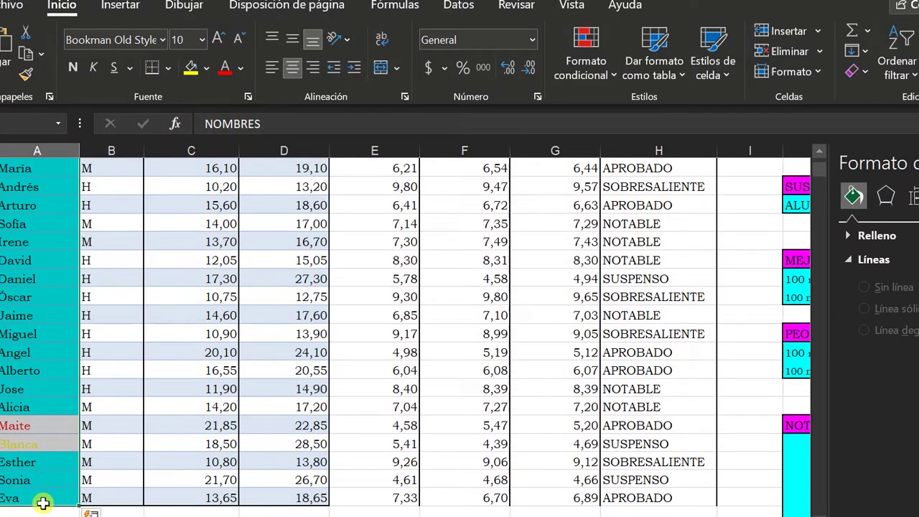
{"action": "mouse_move", "coordinate": [301, 497]}
{"action": "left_mouse_down"}
{"action": "mouse_move", "coordinate": [244, 186]}
{"action": "mouse_move", "coordinate": [278, 197]}
{"action": "mouse_move", "coordinate": [274, 186]}
{"action": "left_mouse_up"}
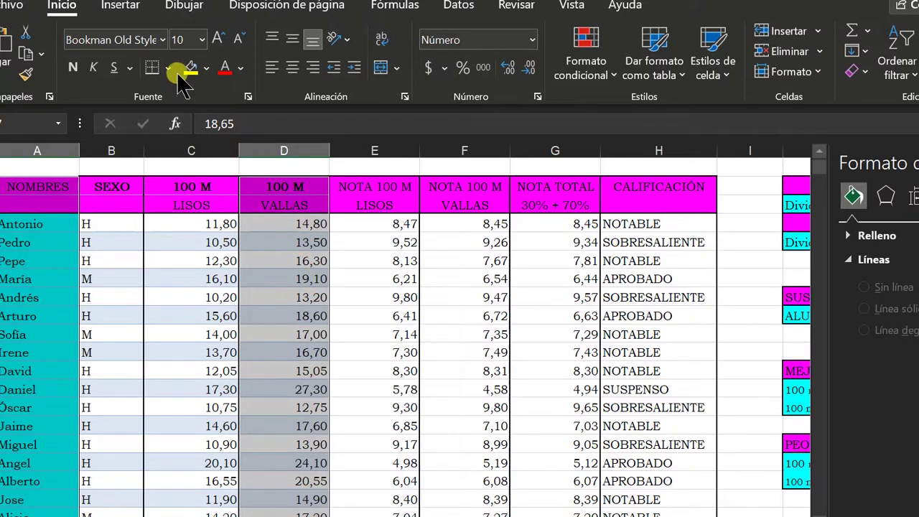
{"action": "left_click", "coordinate": [122, 7]}
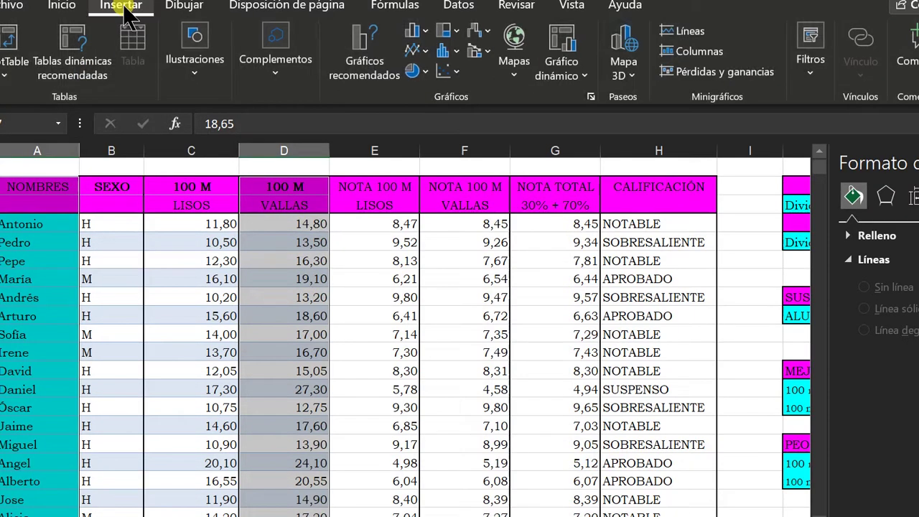
{"action": "left_click", "coordinate": [414, 33]}
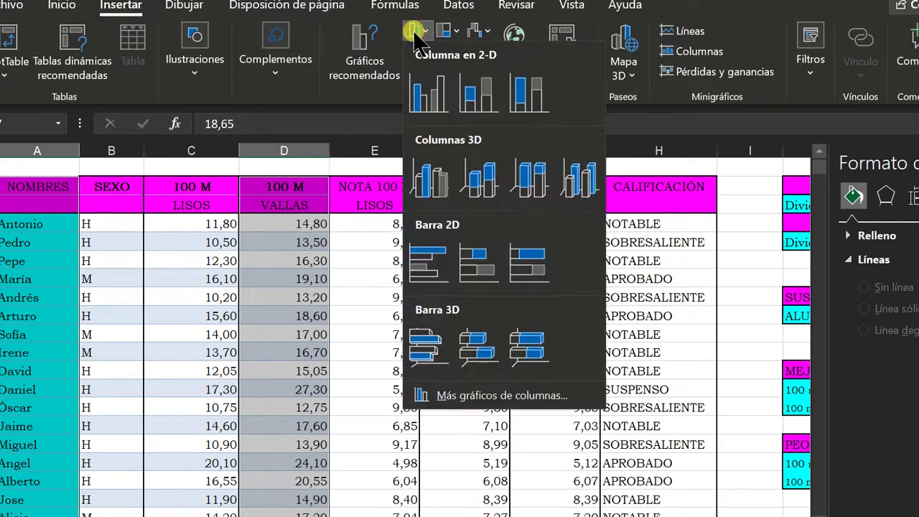
{"action": "left_click", "coordinate": [431, 93]}
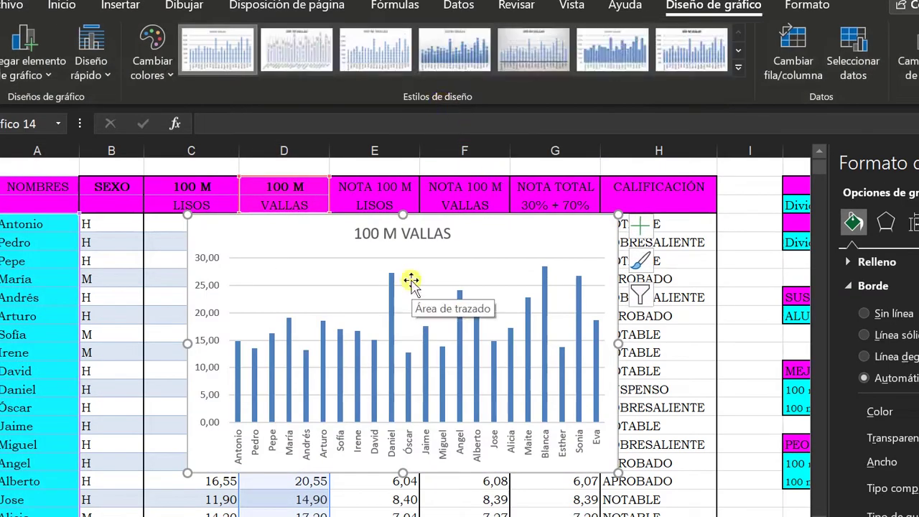
{"action": "left_click", "coordinate": [304, 57]}
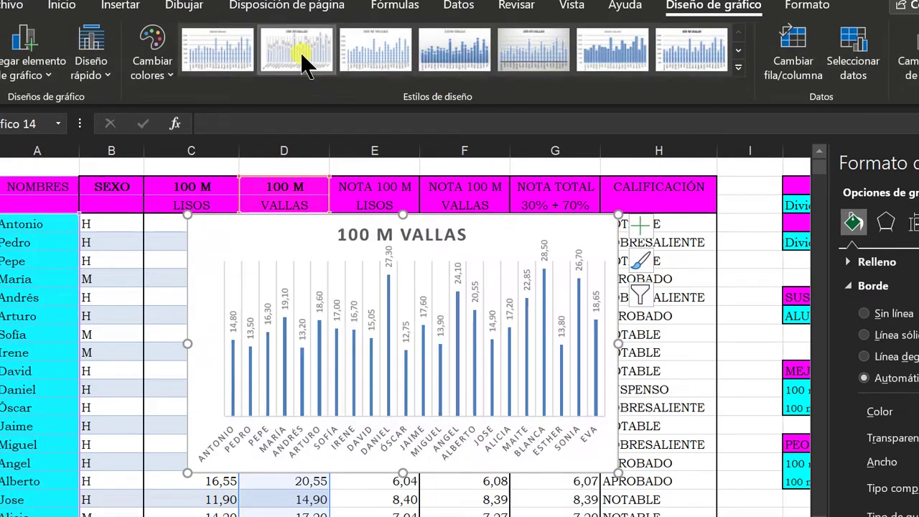
{"action": "key", "text": "Delete"}
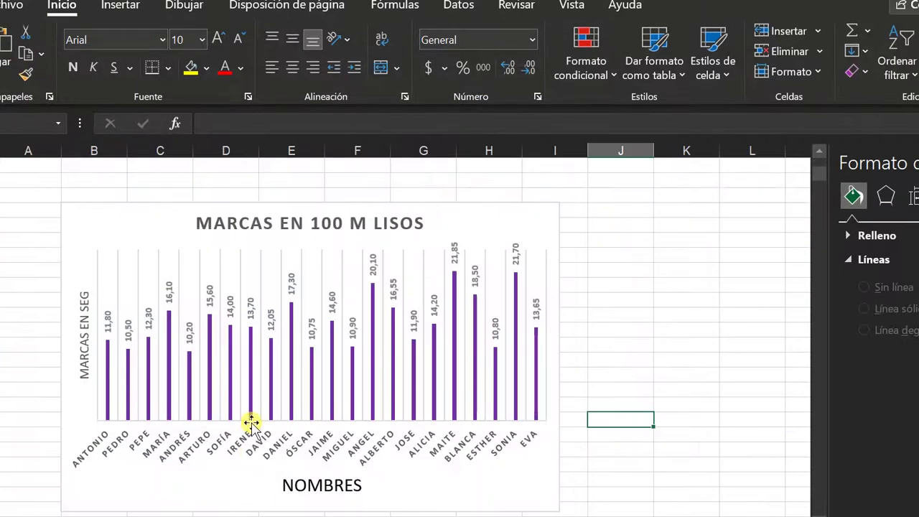
Step: Paste the 100 M VALLAS chart below MARCAS EN 100 M LISOS using the destination theme, undoing a stray paste
{"action": "scroll", "coordinate": [82, 332], "scroll_direction": "down", "scroll_amount": 3}
{"action": "scroll", "coordinate": [75, 345], "scroll_direction": "down", "scroll_amount": 2}
{"action": "left_click", "coordinate": [78, 362]}
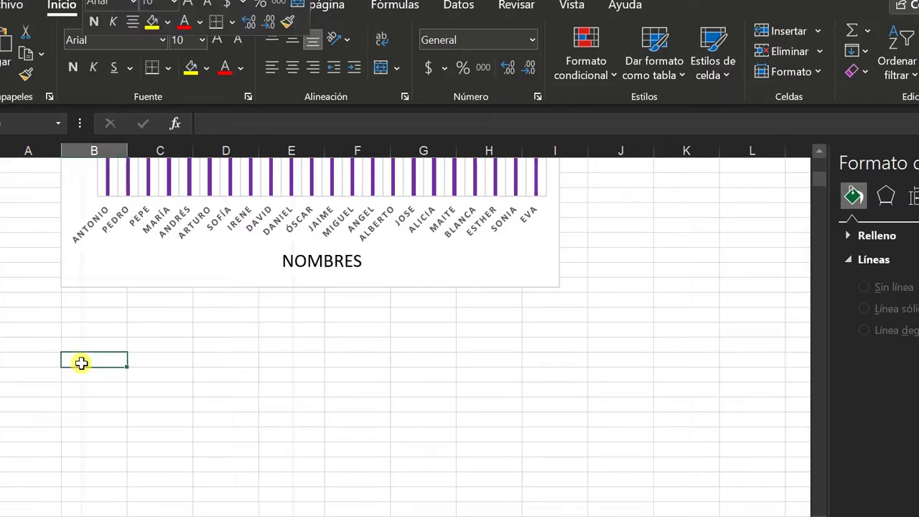
{"action": "right_click", "coordinate": [72, 361]}
{"action": "left_click", "coordinate": [120, 147]}
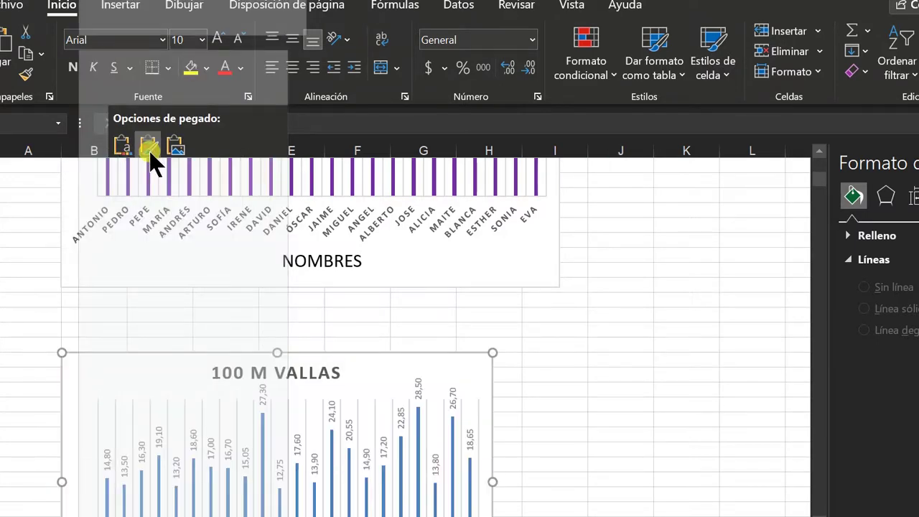
{"action": "left_click", "coordinate": [150, 156]}
{"action": "scroll", "coordinate": [471, 420], "scroll_direction": "down", "scroll_amount": 1}
{"action": "scroll", "coordinate": [476, 430], "scroll_direction": "down", "scroll_amount": 2}
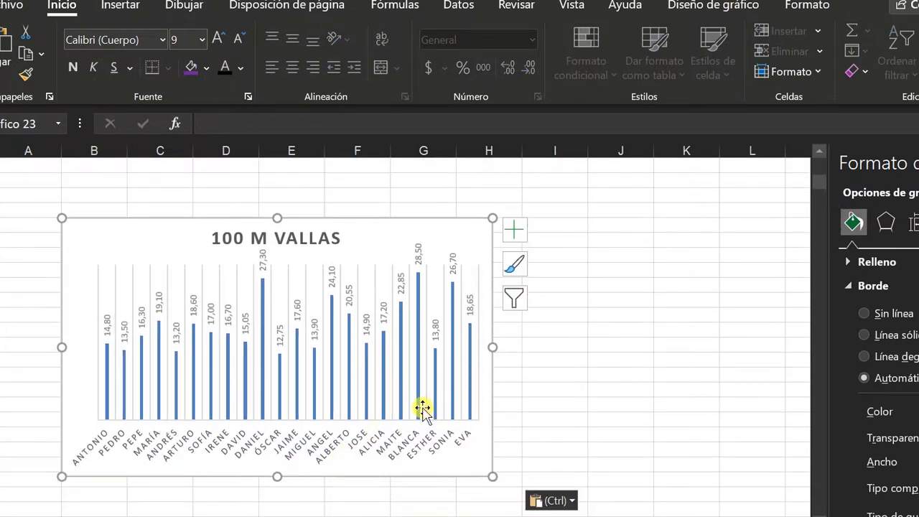
{"action": "key", "text": "Escape"}
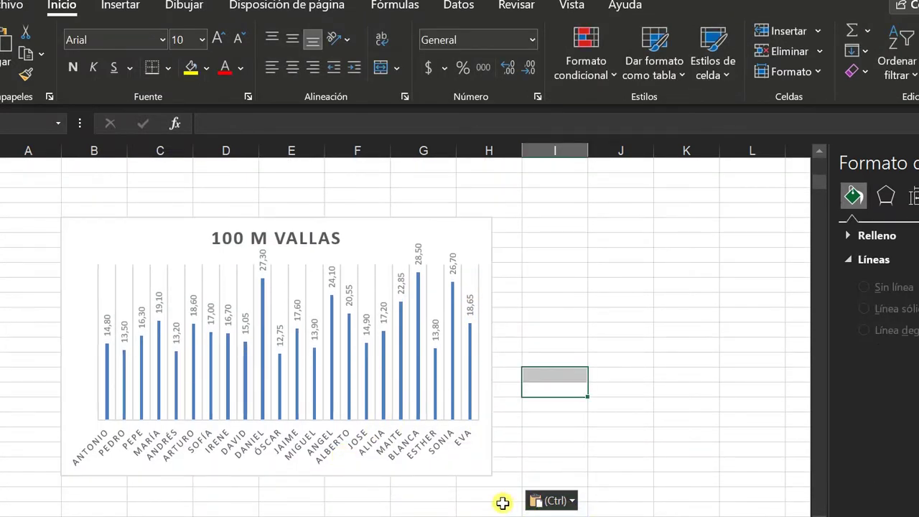
{"action": "key", "text": "ctrl+z"}
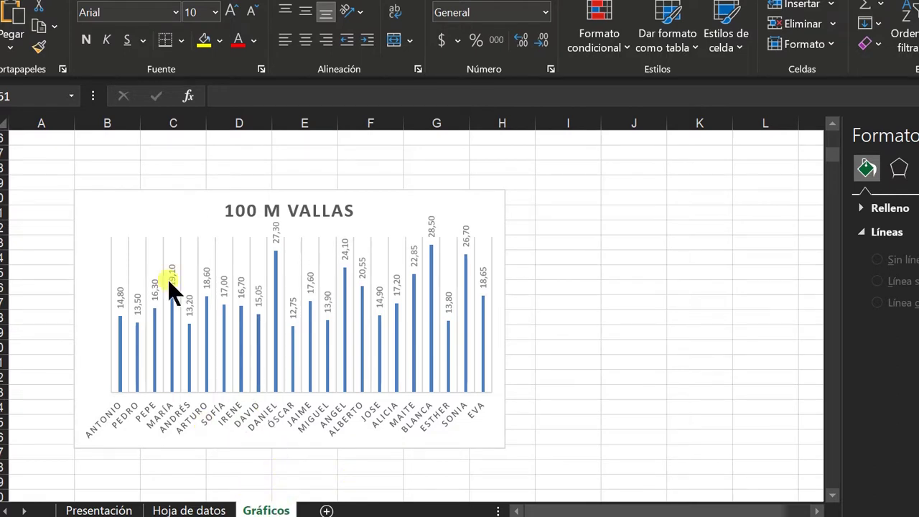
{"action": "left_click", "coordinate": [189, 509]}
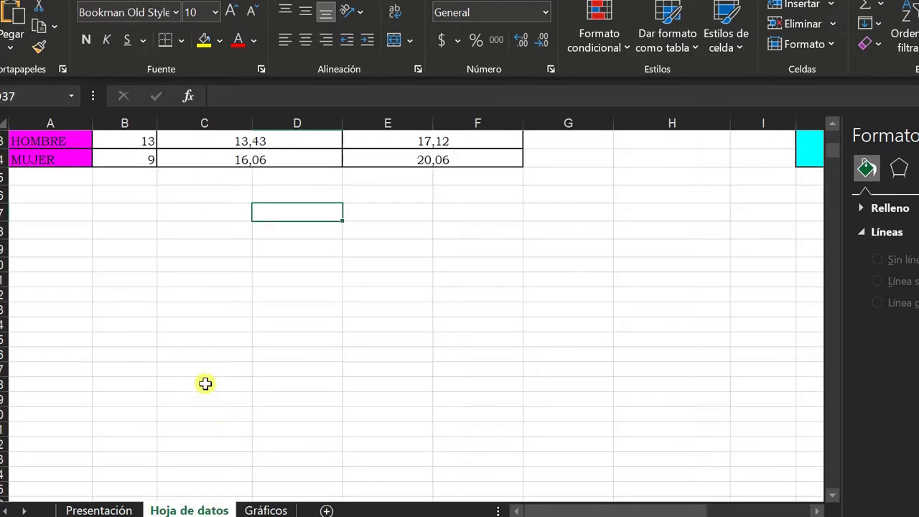
{"action": "left_click", "coordinate": [326, 510]}
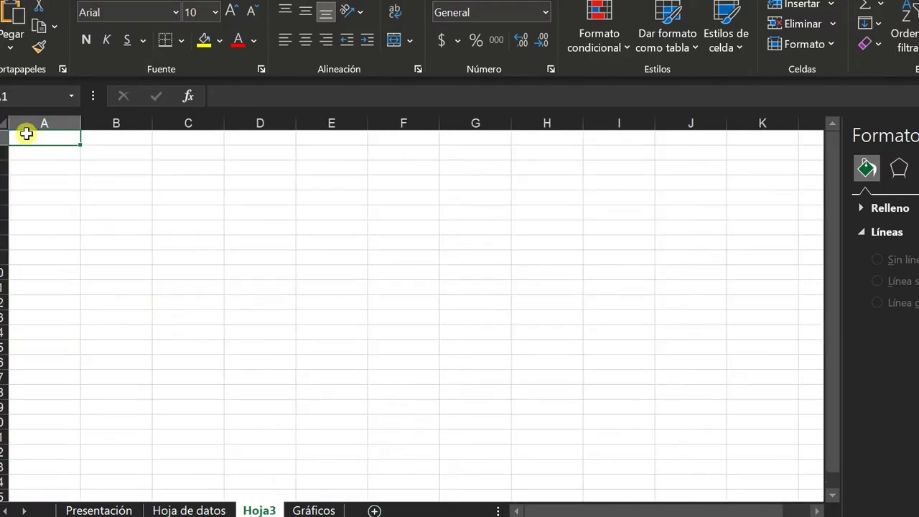
{"action": "key", "text": "ctrl+v"}
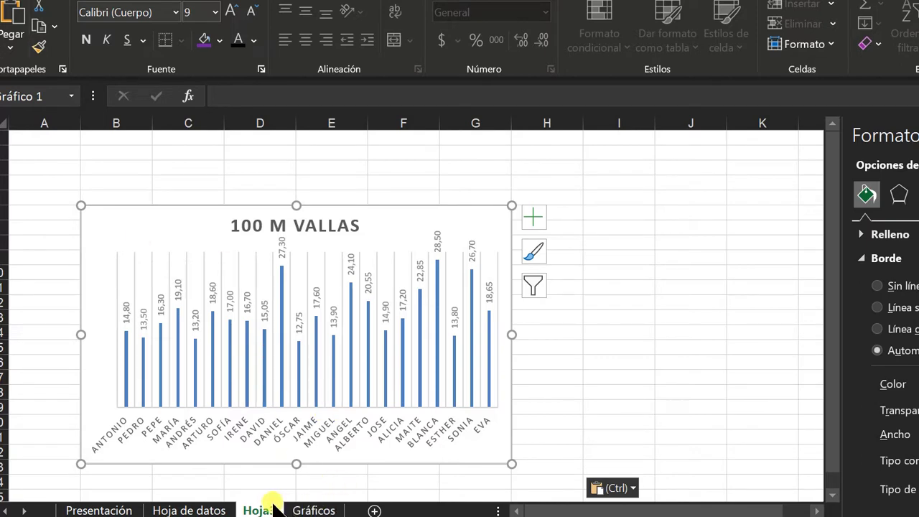
{"action": "double_click", "coordinate": [274, 509]}
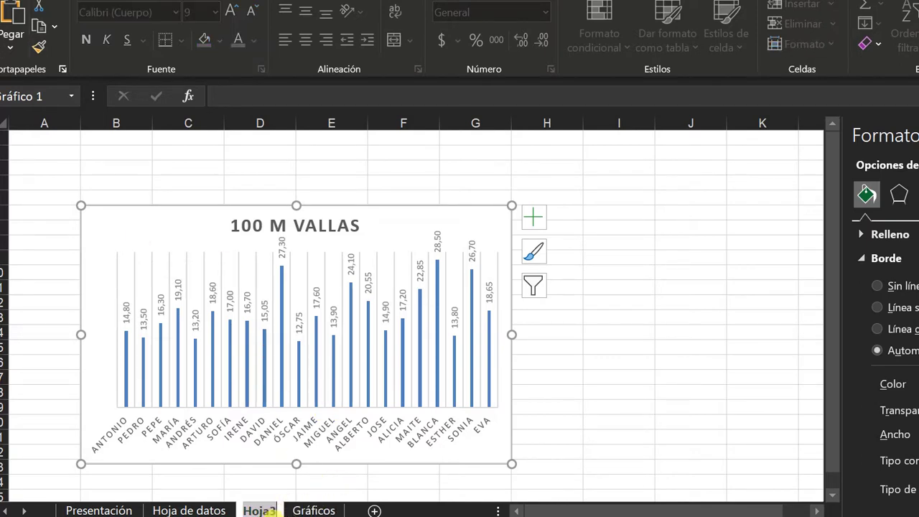
{"action": "type", "text": "GRAF"}
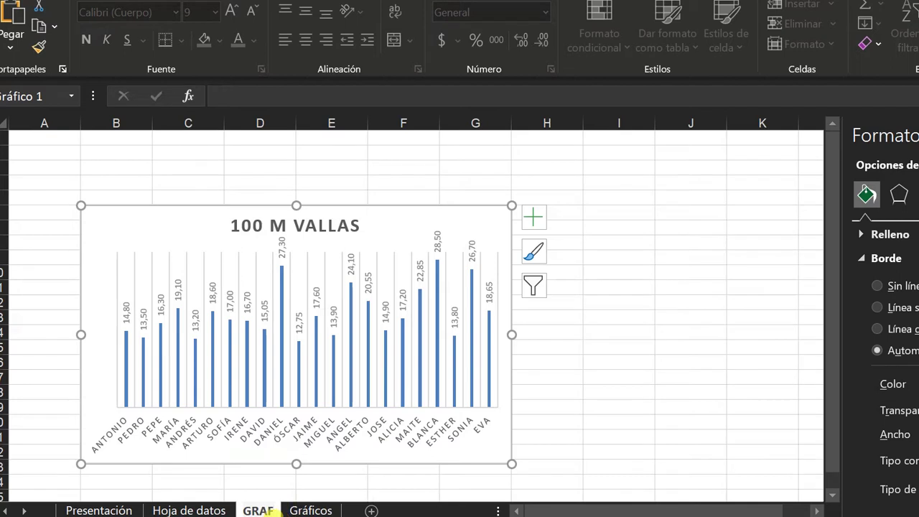
{"action": "left_click", "coordinate": [529, 486]}
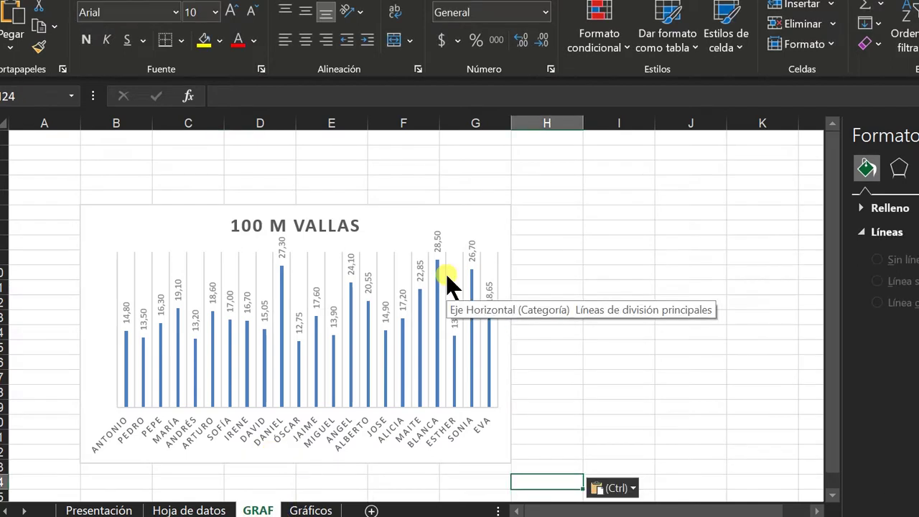
{"action": "right_click", "coordinate": [262, 508]}
{"action": "left_click", "coordinate": [322, 277]}
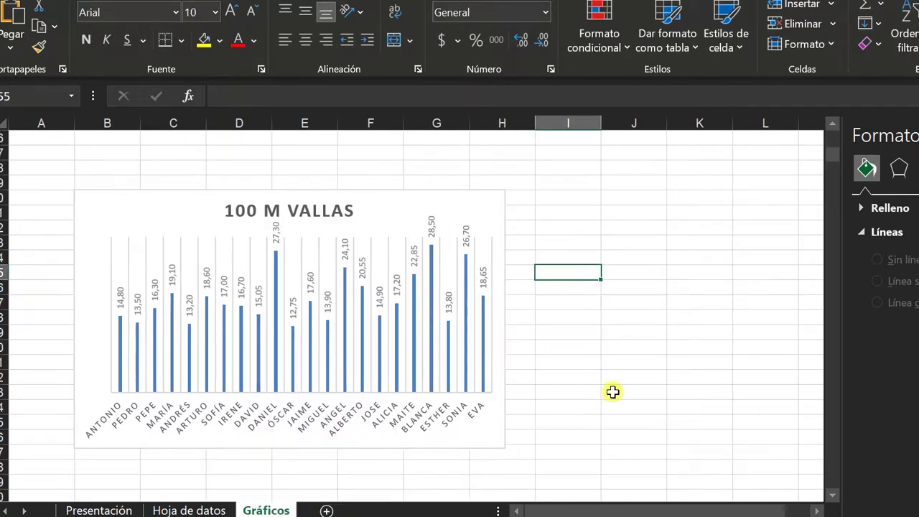